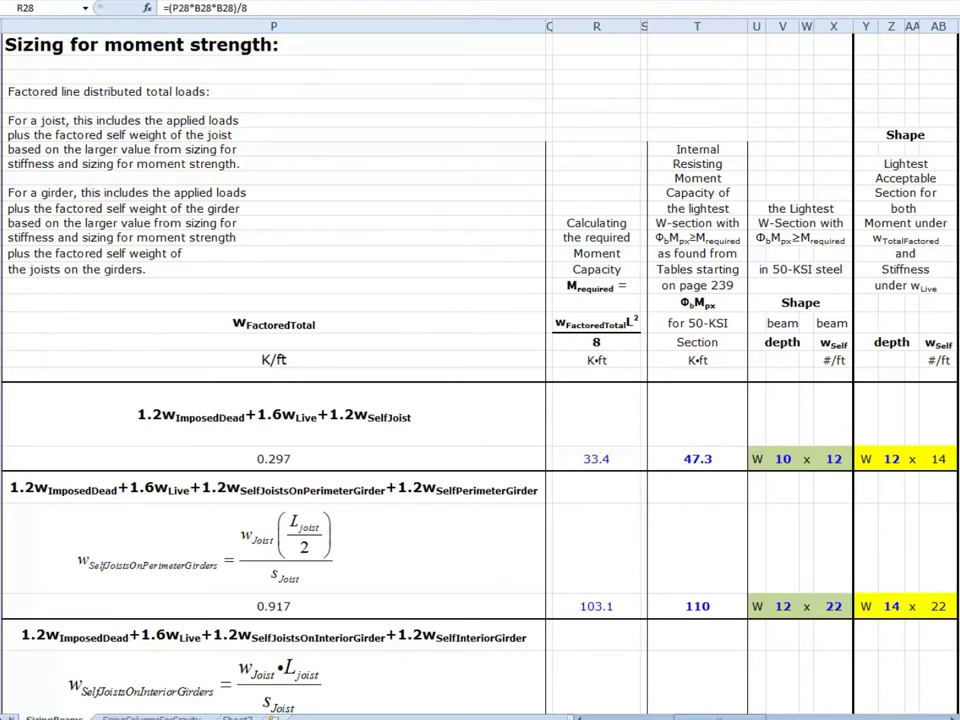
Examine the roof joist's required moment formula in R28 and the span and load columns that feed it.
click(596, 458)
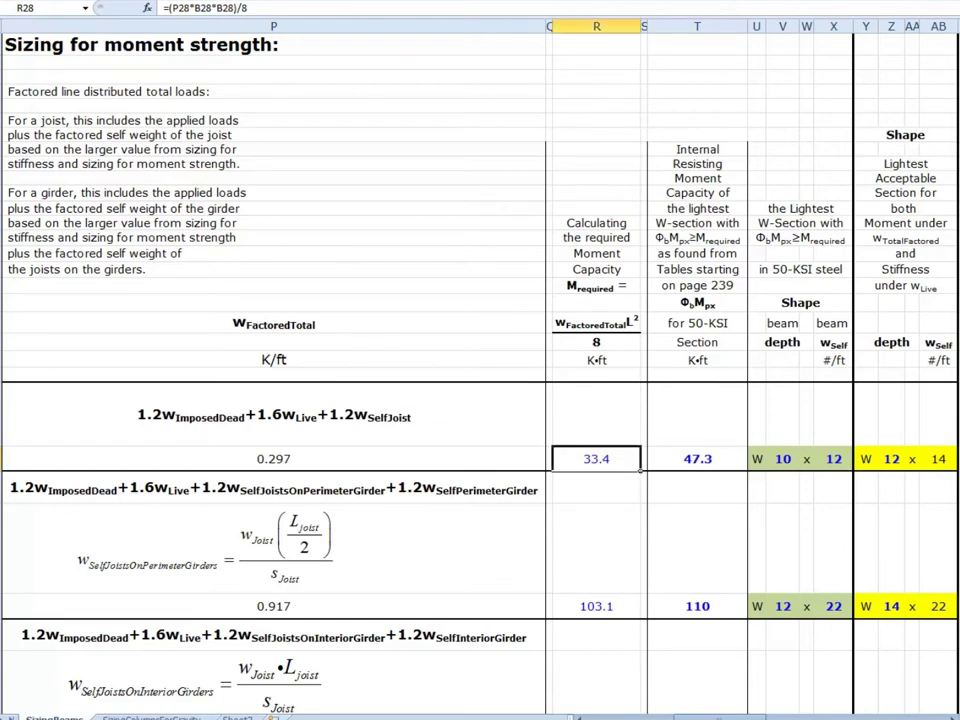
scroll(480, 370, down, 1)
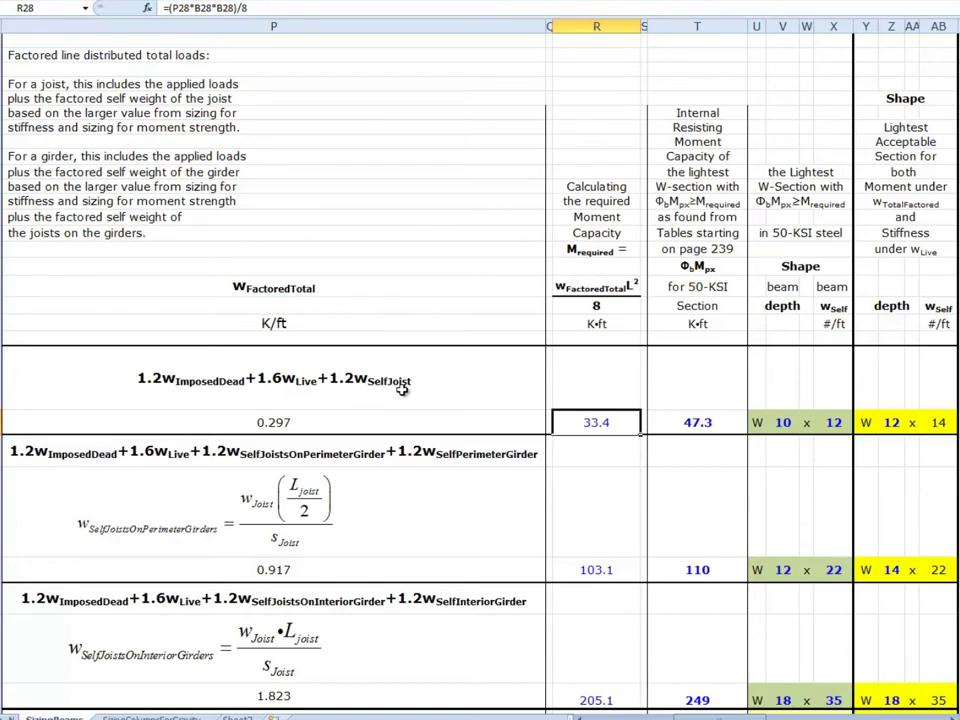
scroll(602, 664, left, 10)
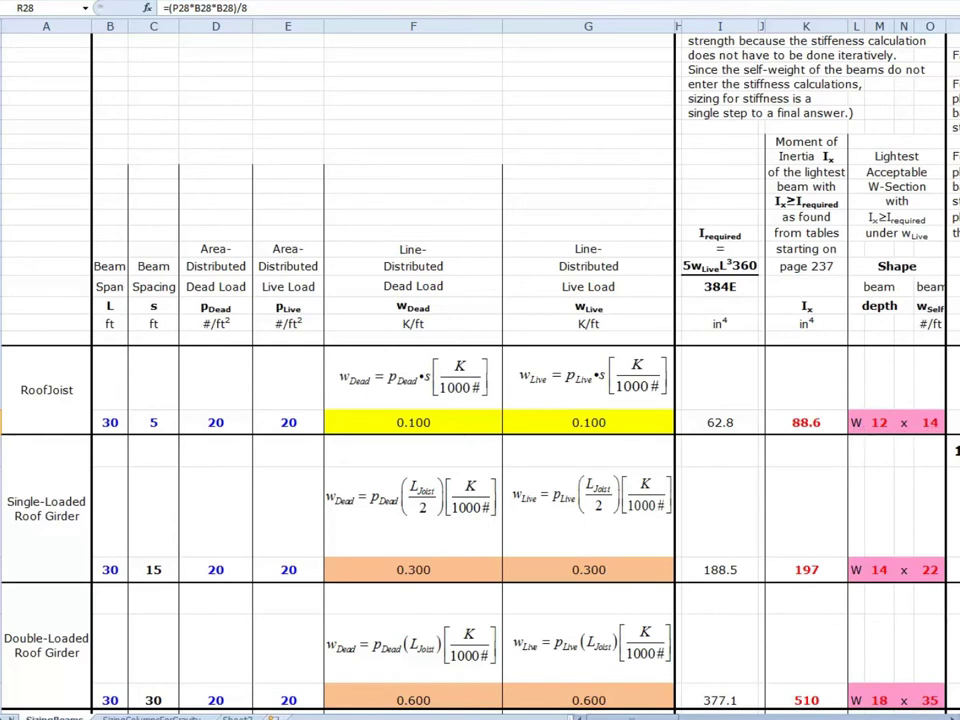
click(940, 716)
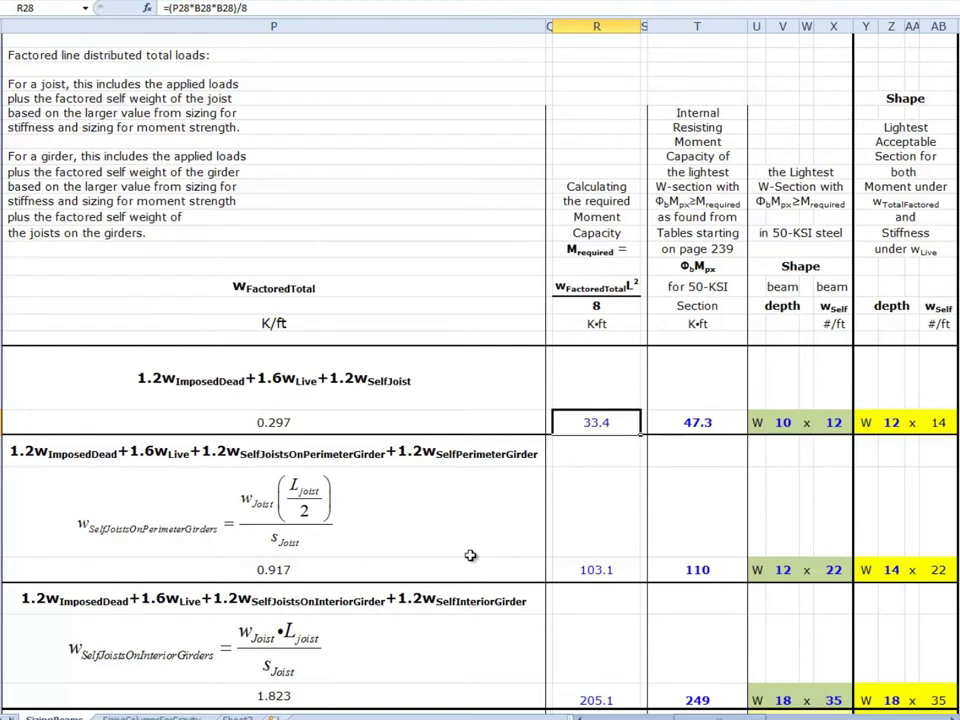
Examine the roof joist's factored total load formula in P28 alongside the line-distributed dead load in F28 and the stiffness-sized shape.
click(278, 422)
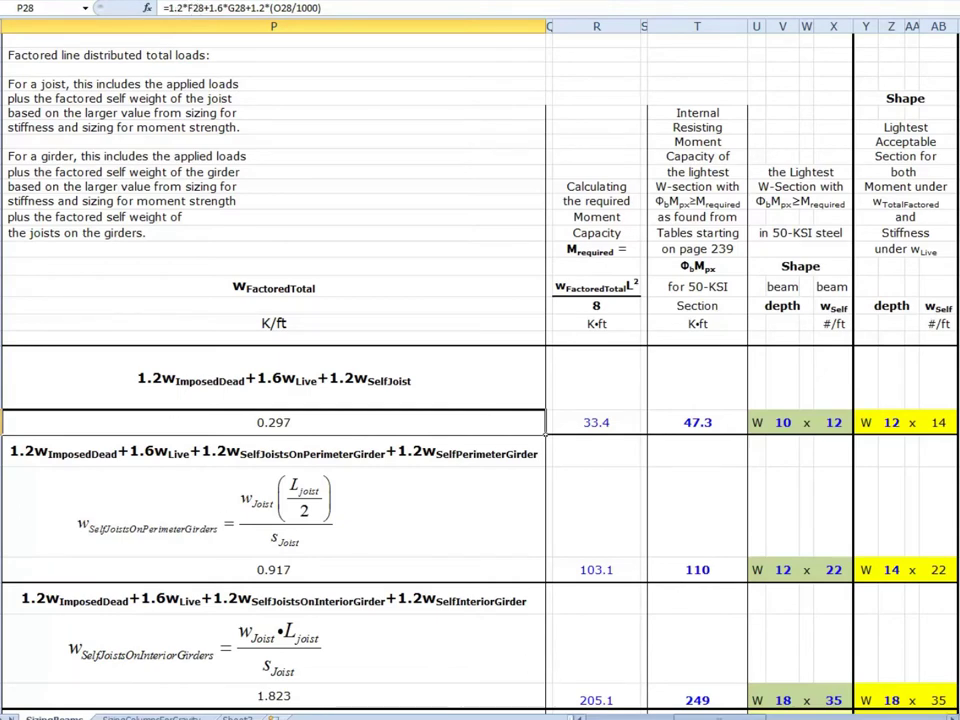
scroll(480, 360, left, 10)
click(399, 422)
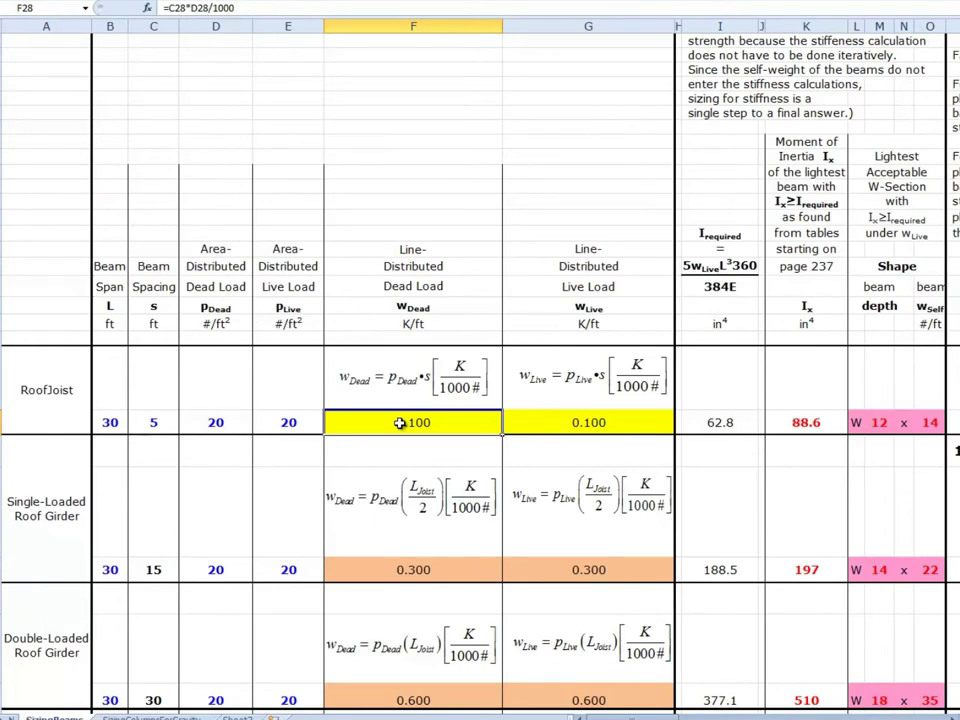
scroll(480, 360, right, 10)
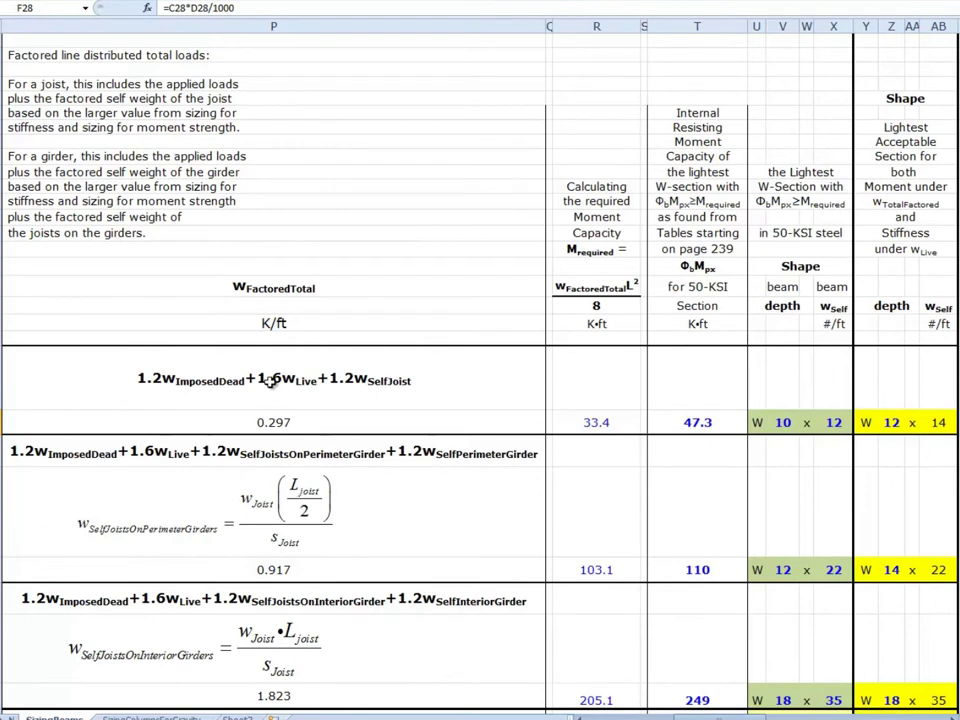
click(278, 423)
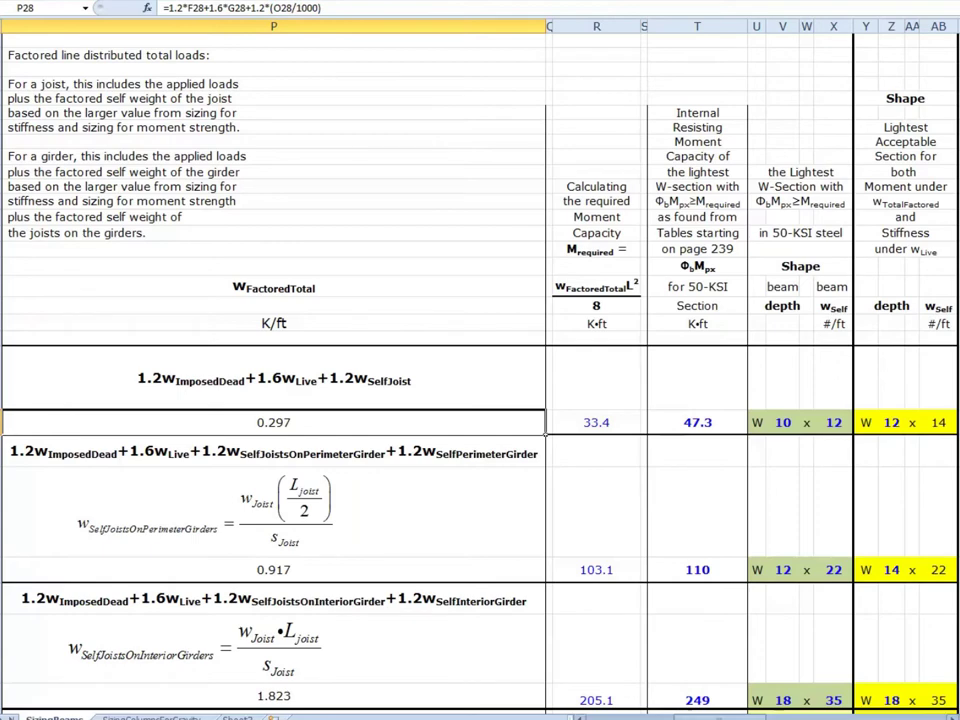
scroll(465, 443, left, 5)
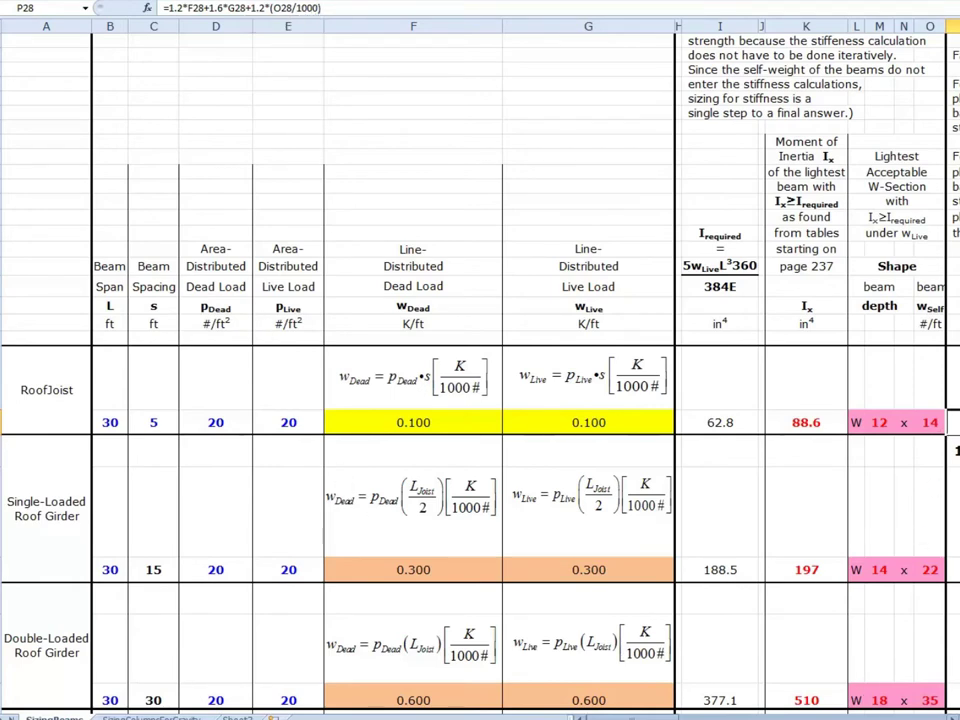
scroll(650, 516, right, 5)
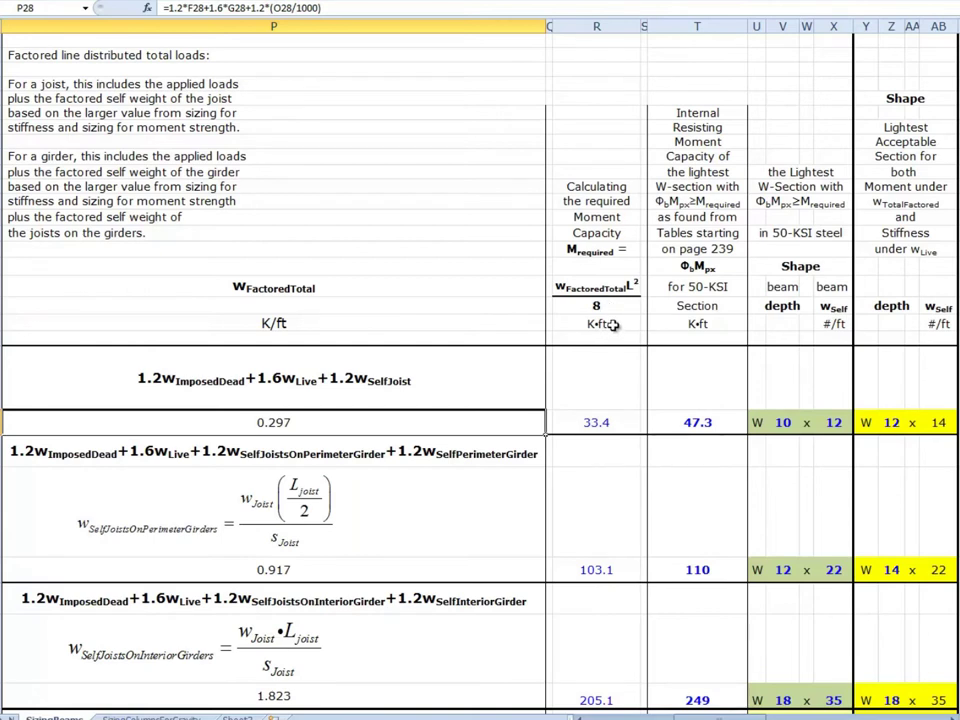
Review the roof joist's required moment in R28 and its units, and compare the stiffness and moment shape selections.
click(603, 422)
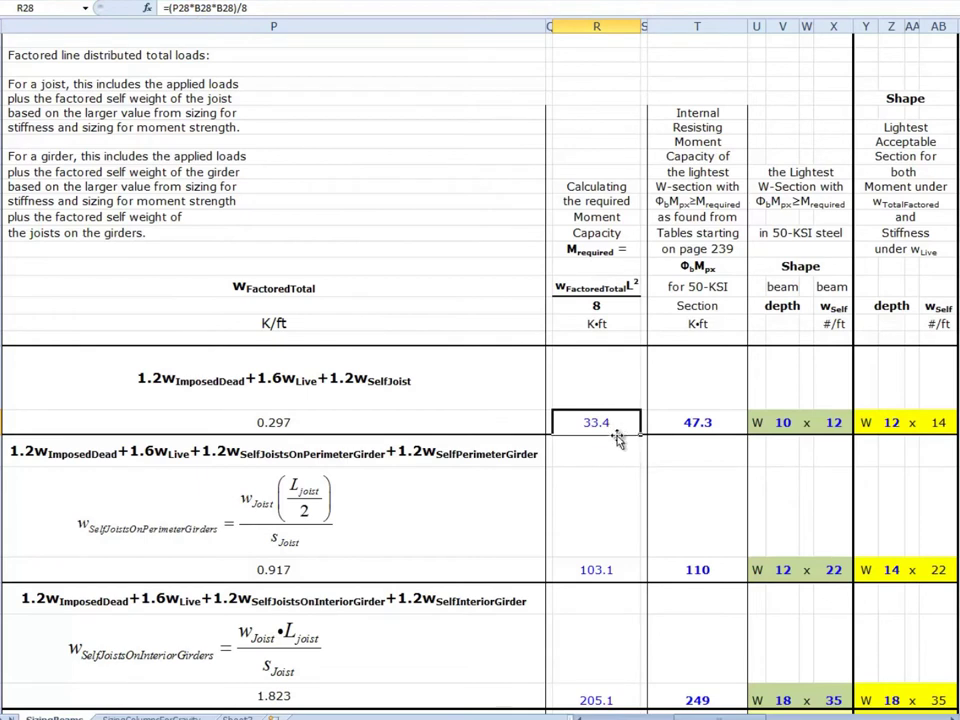
click(617, 323)
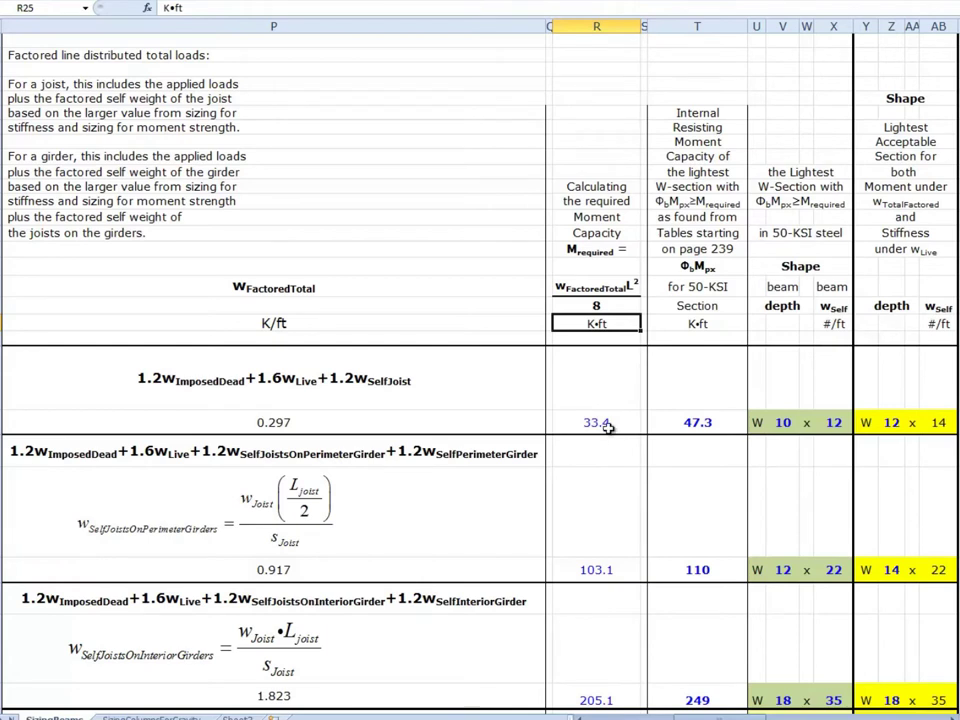
click(608, 424)
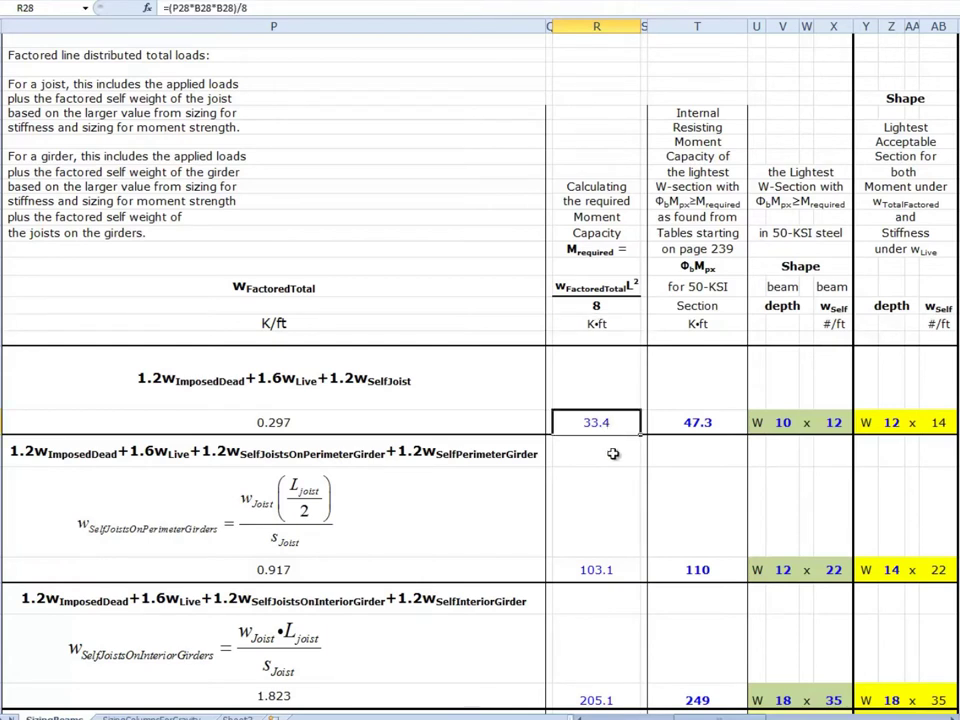
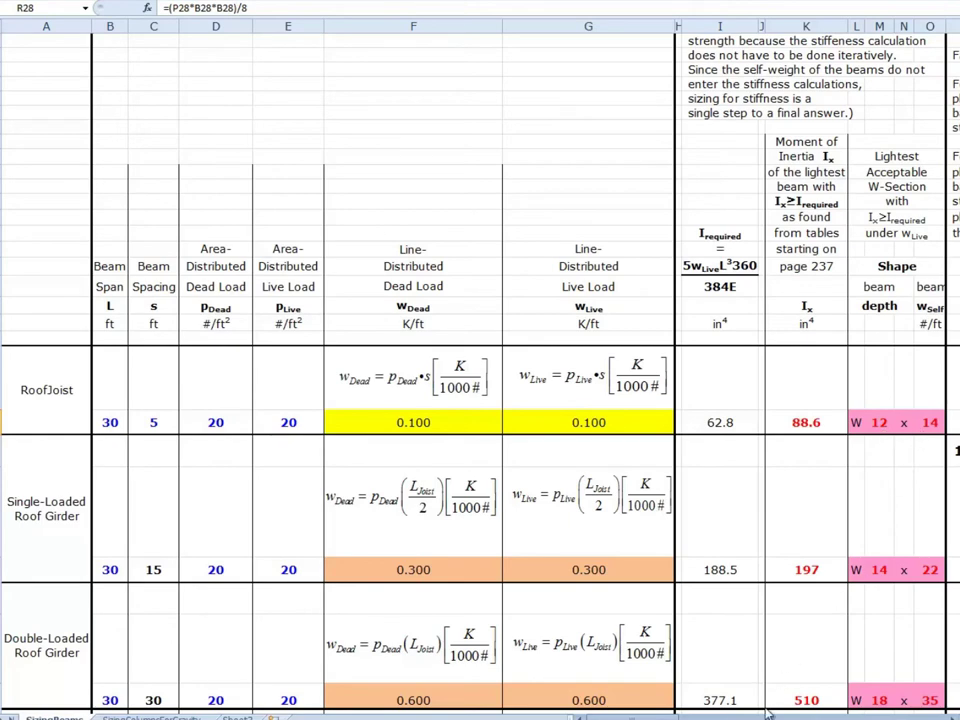
click(951, 716)
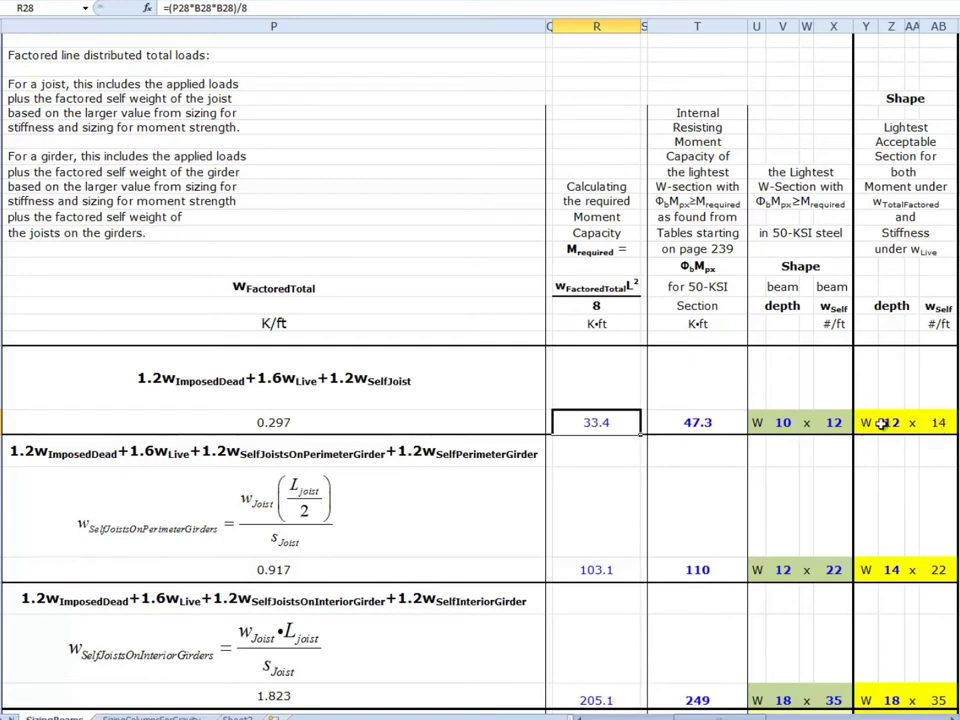
scroll(890, 422, left, 5)
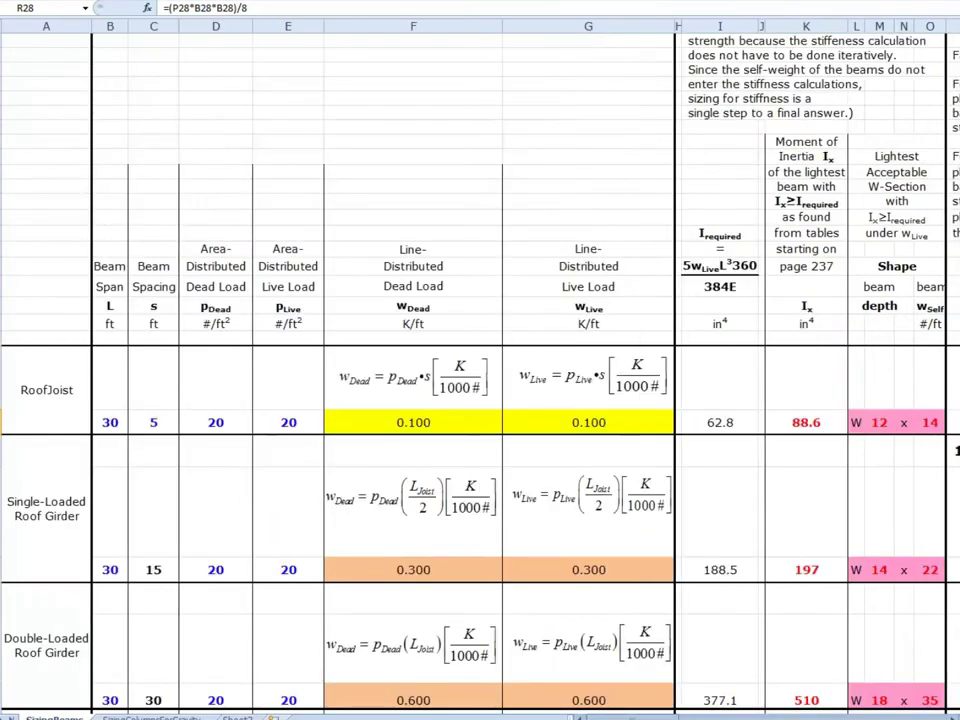
scroll(892, 554, right, 5)
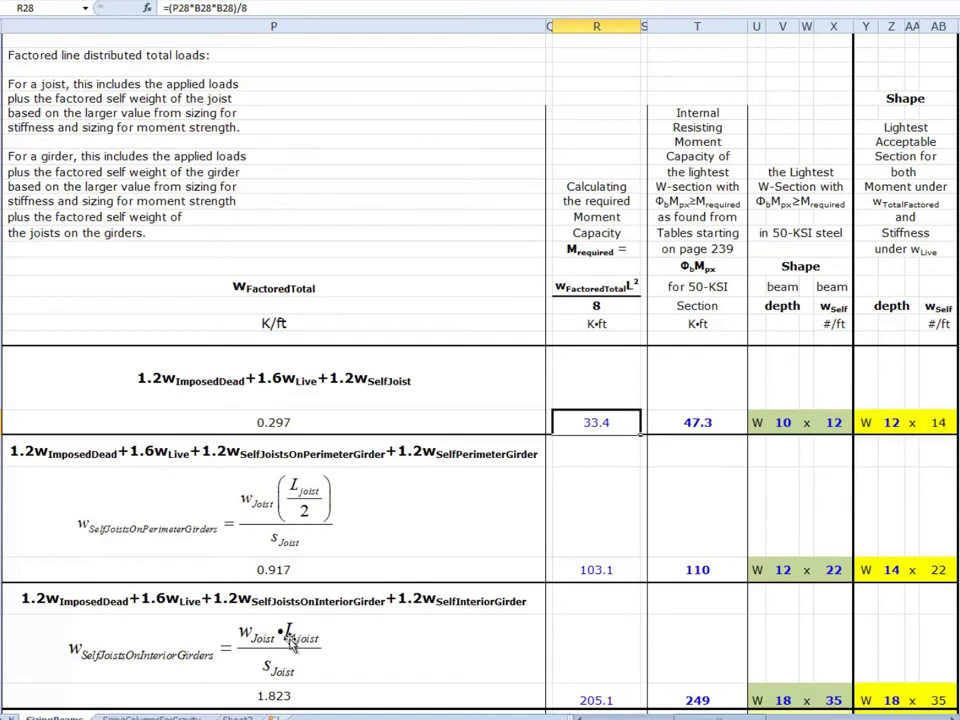
Examine the single-loaded roof girder's factored load expression in P29 and formula in P31, comparing them with the joist expression and source loads.
click(265, 571)
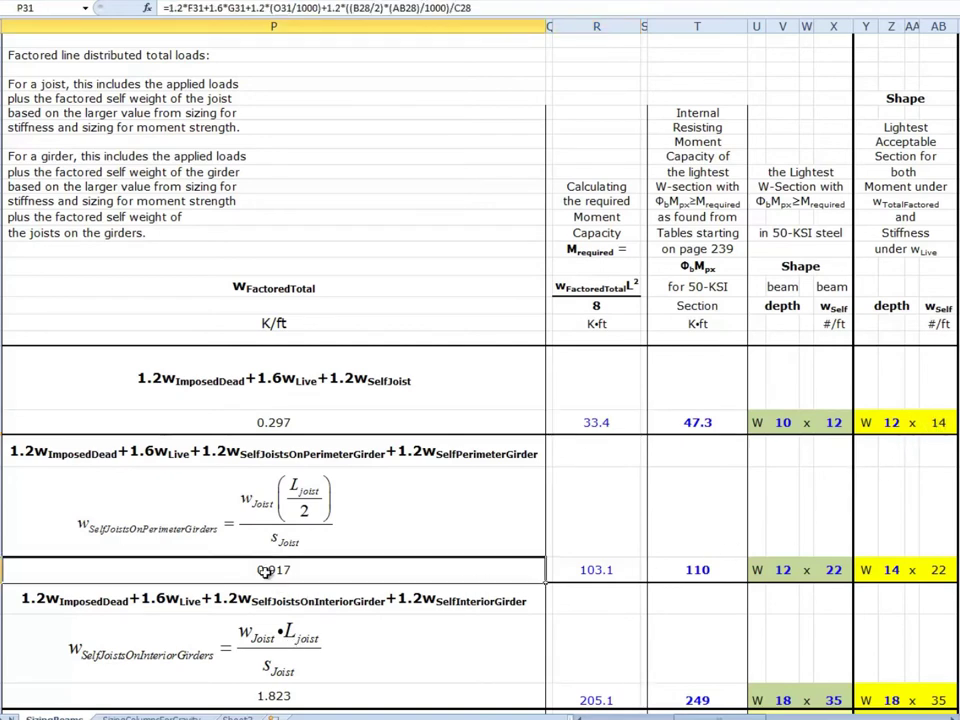
click(255, 455)
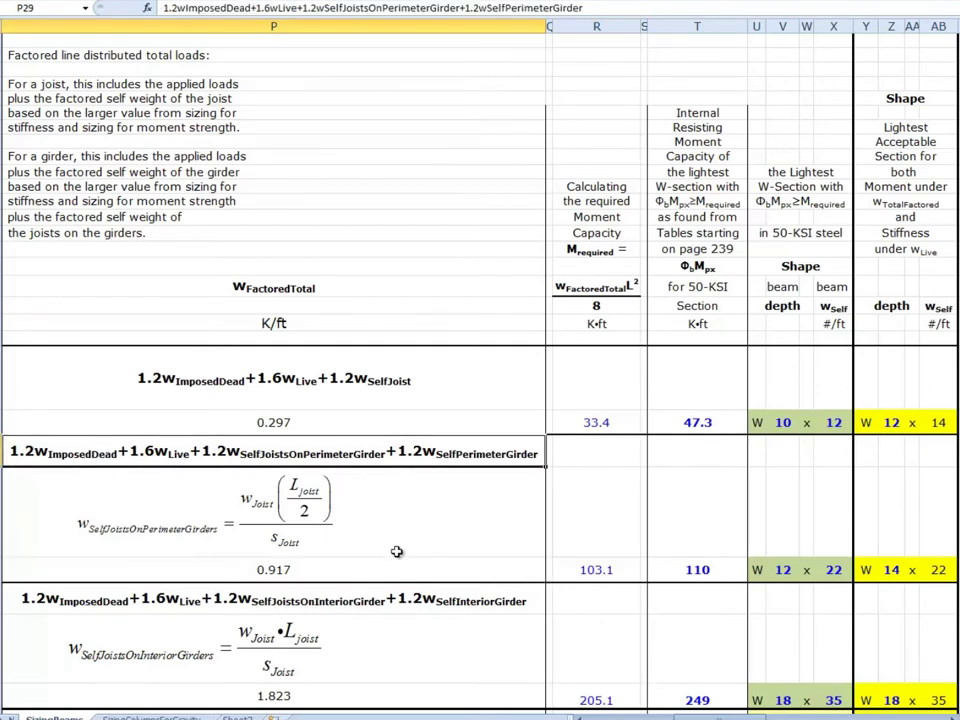
click(389, 392)
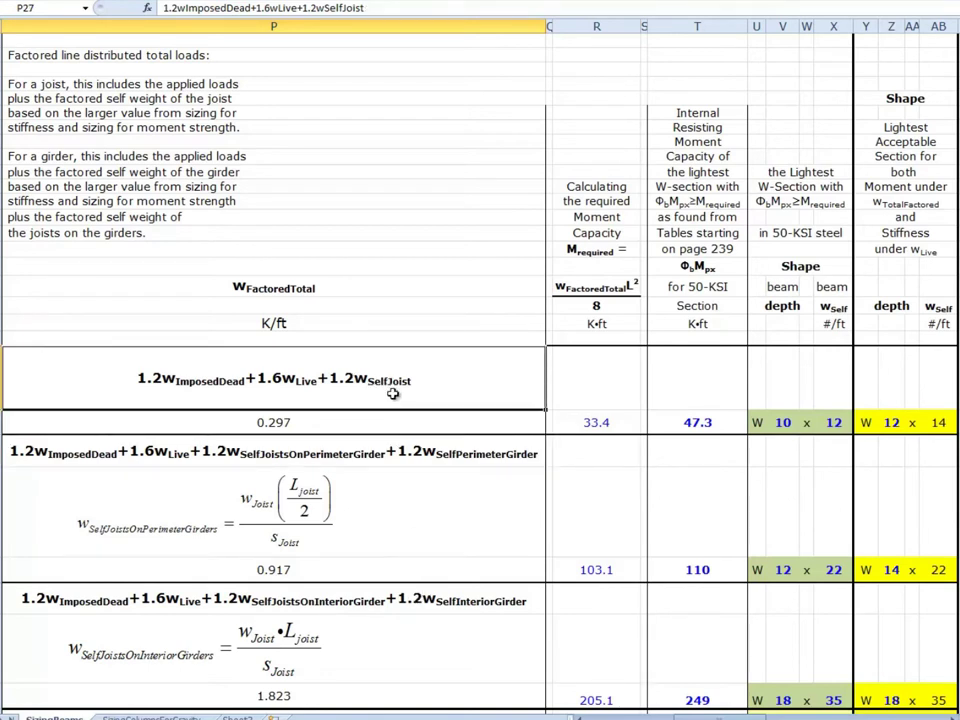
click(200, 453)
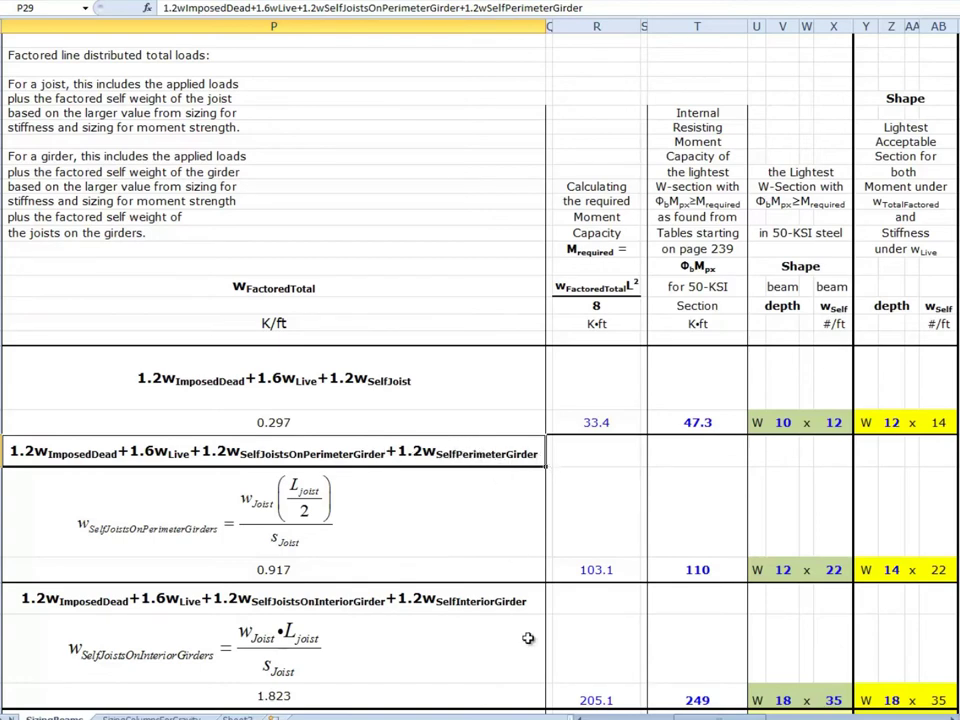
key(alt+Page_Up)
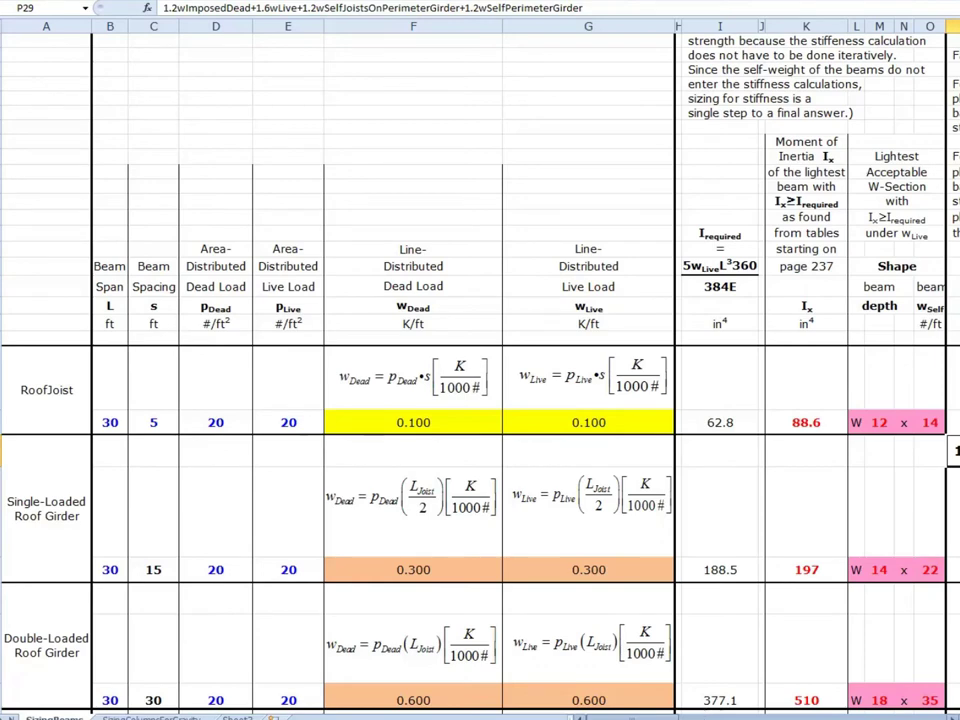
scroll(480, 400, right, 5)
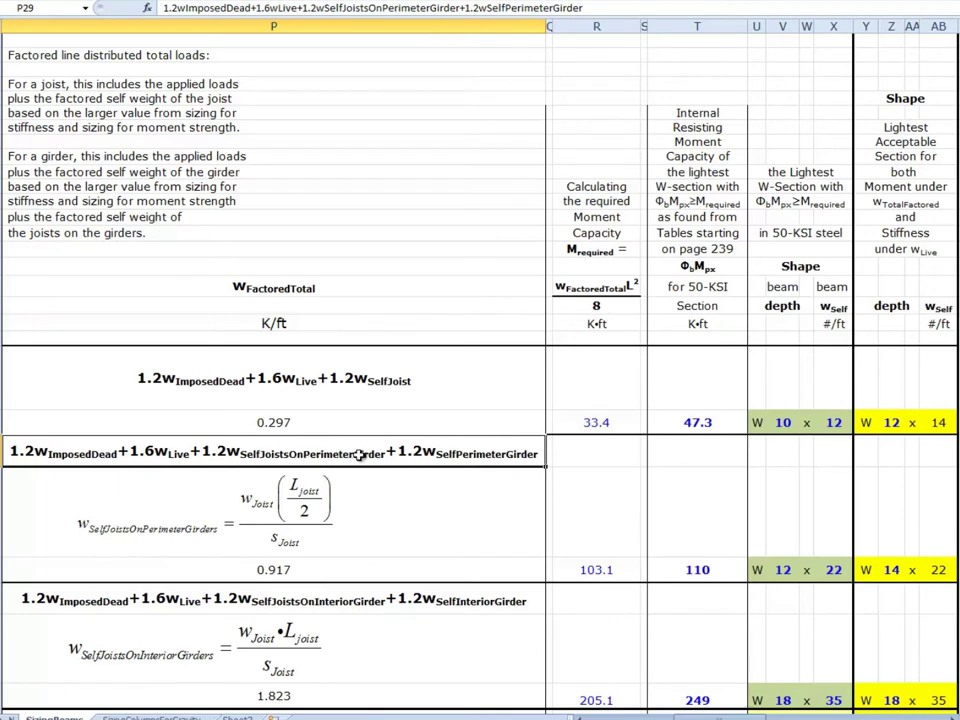
click(302, 570)
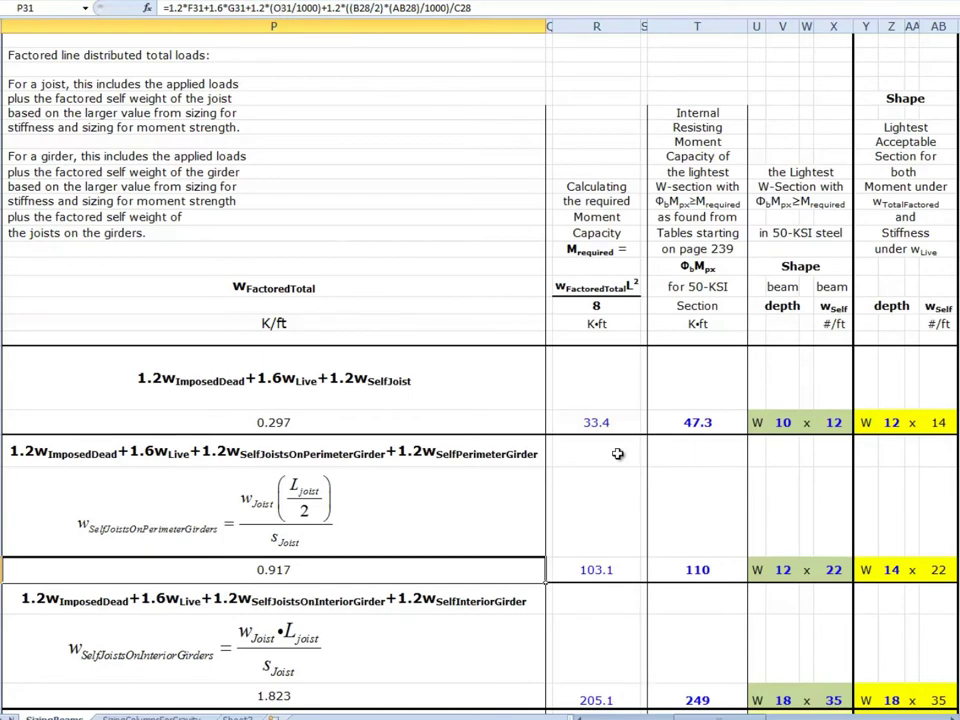
scroll(545, 578, left, 5)
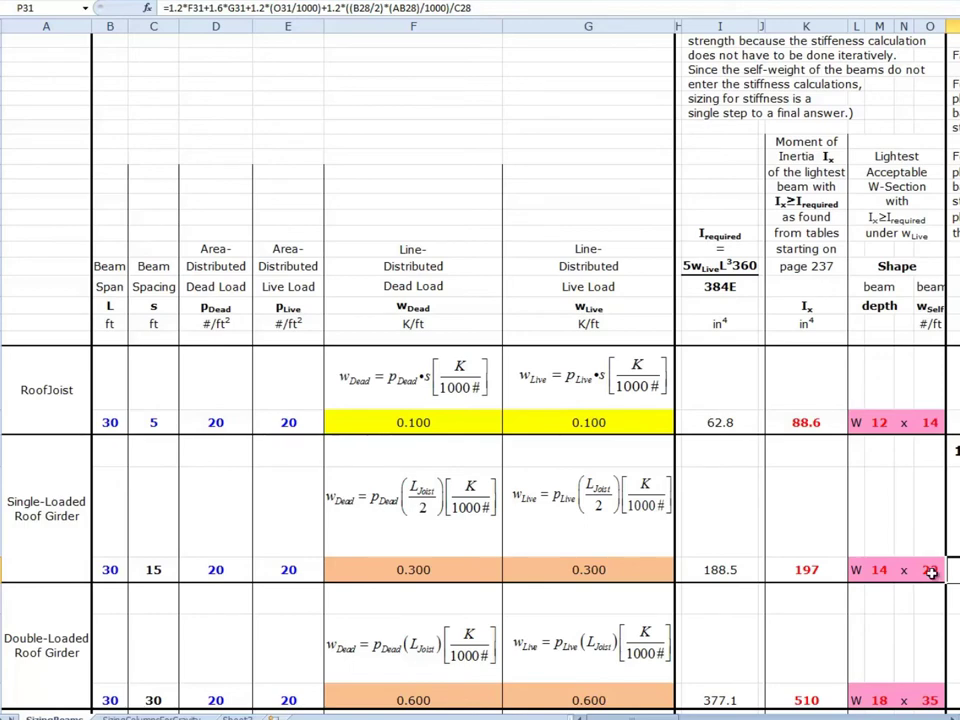
click(760, 715)
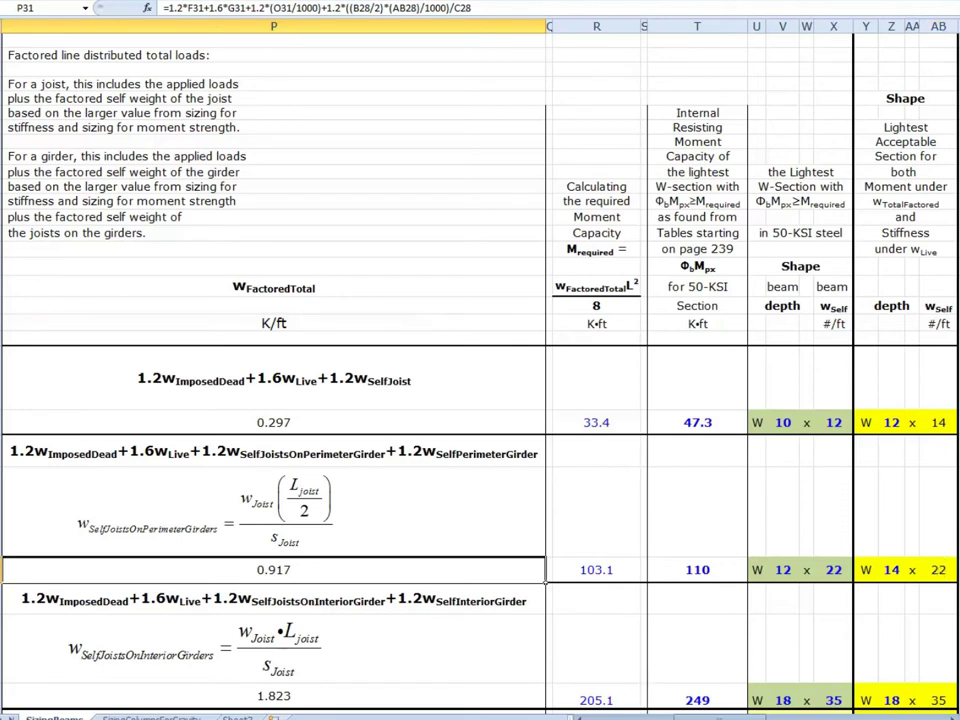
Replace the AB28 reference with O28 in the single-loaded roof girder's factored total load formula in P31.
double_click(400, 8)
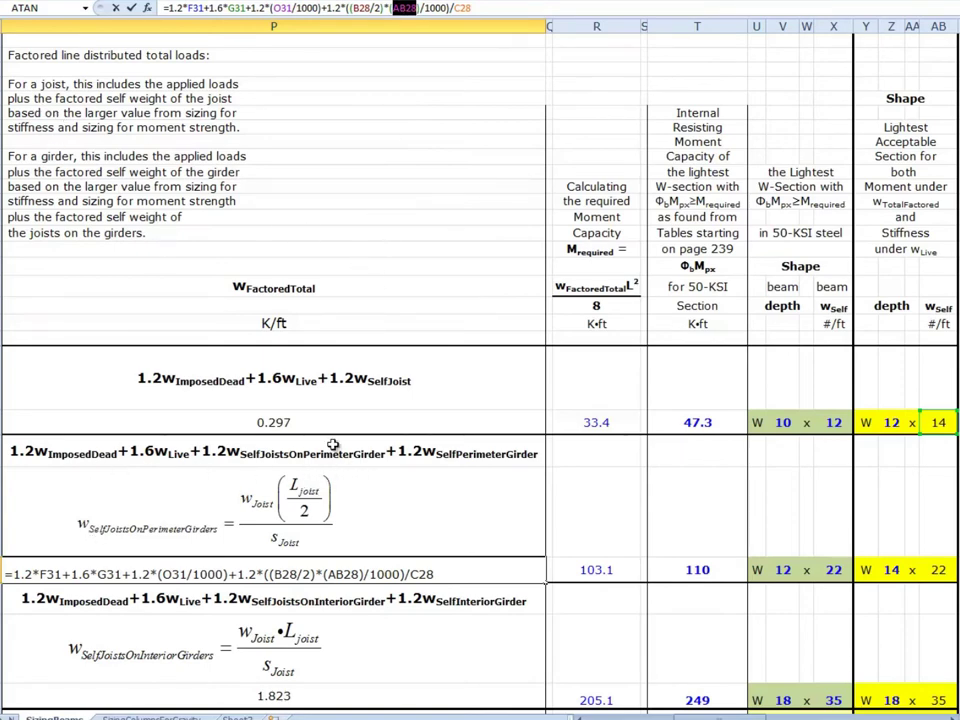
scroll(834, 388, left, 5)
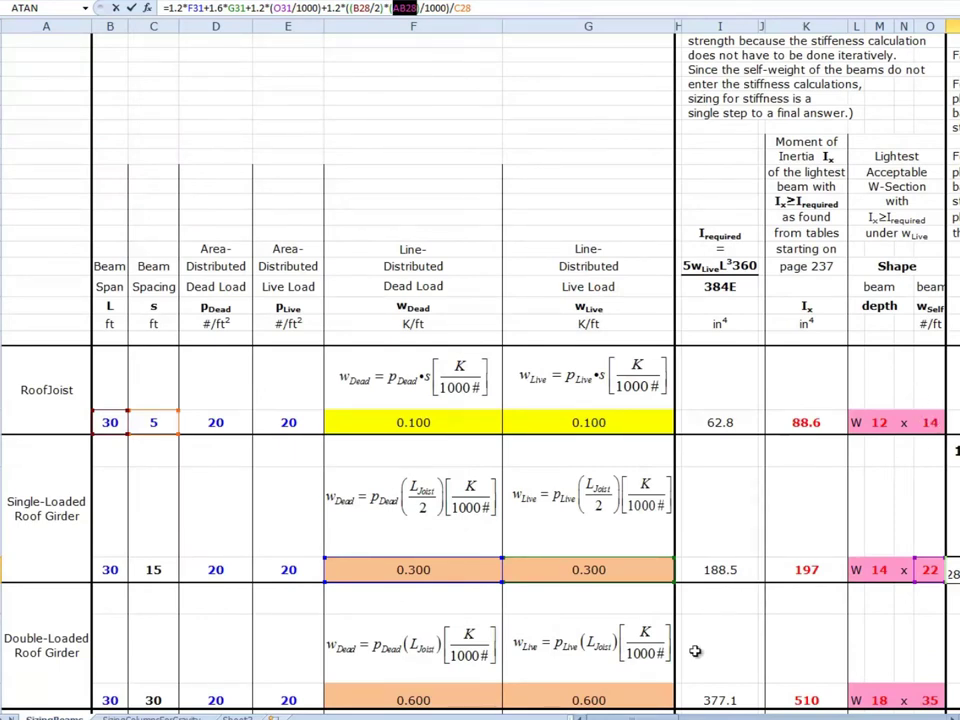
scroll(650, 629, right, 5)
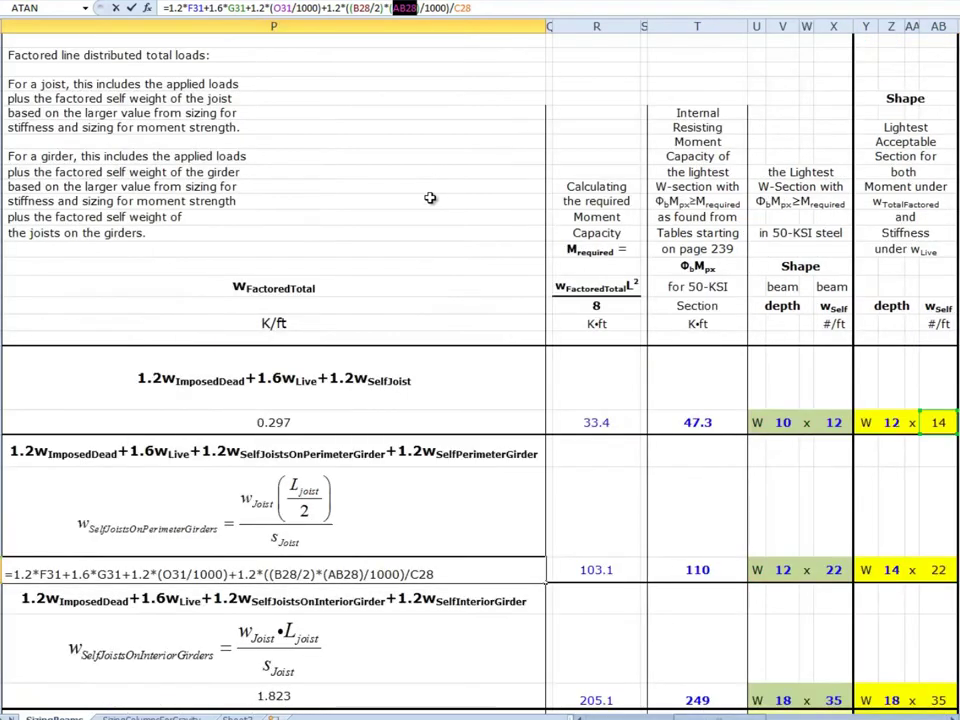
text(O2)
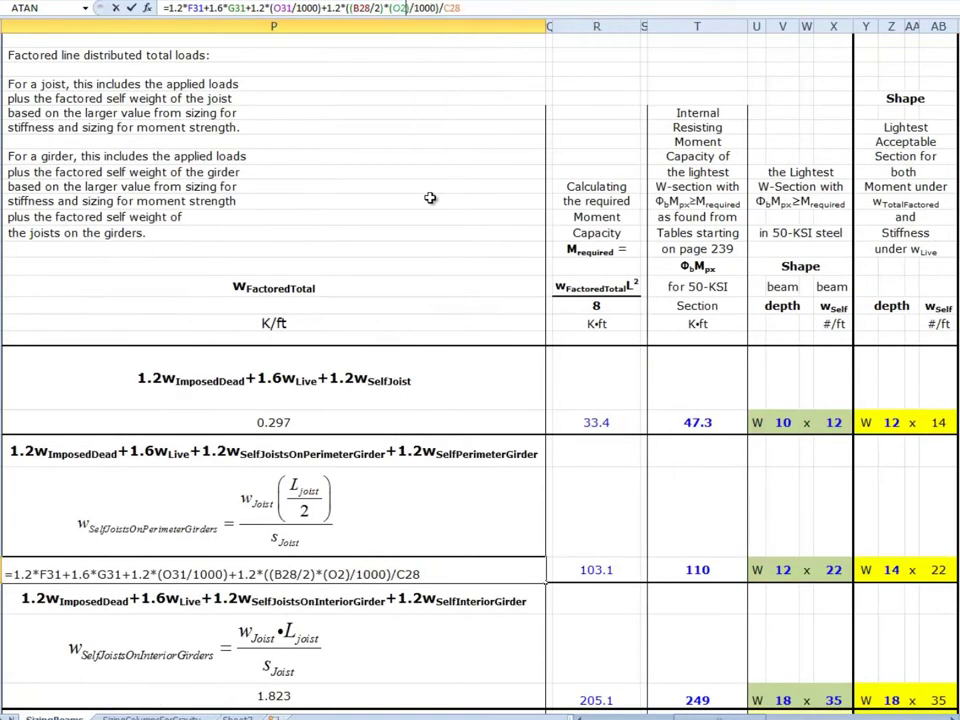
click(372, 127)
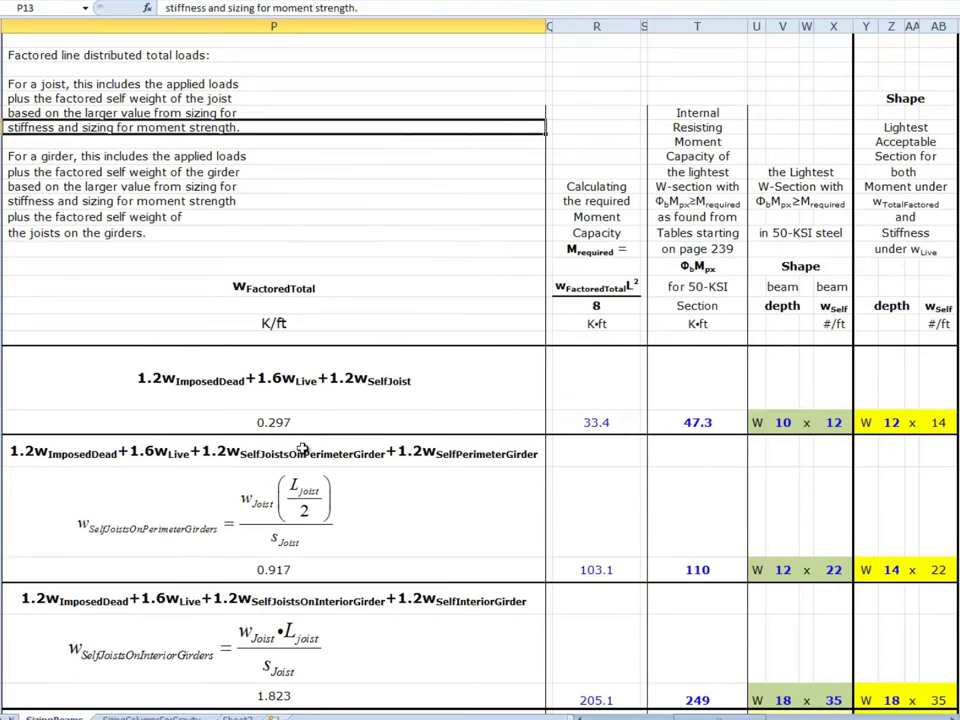
click(285, 565)
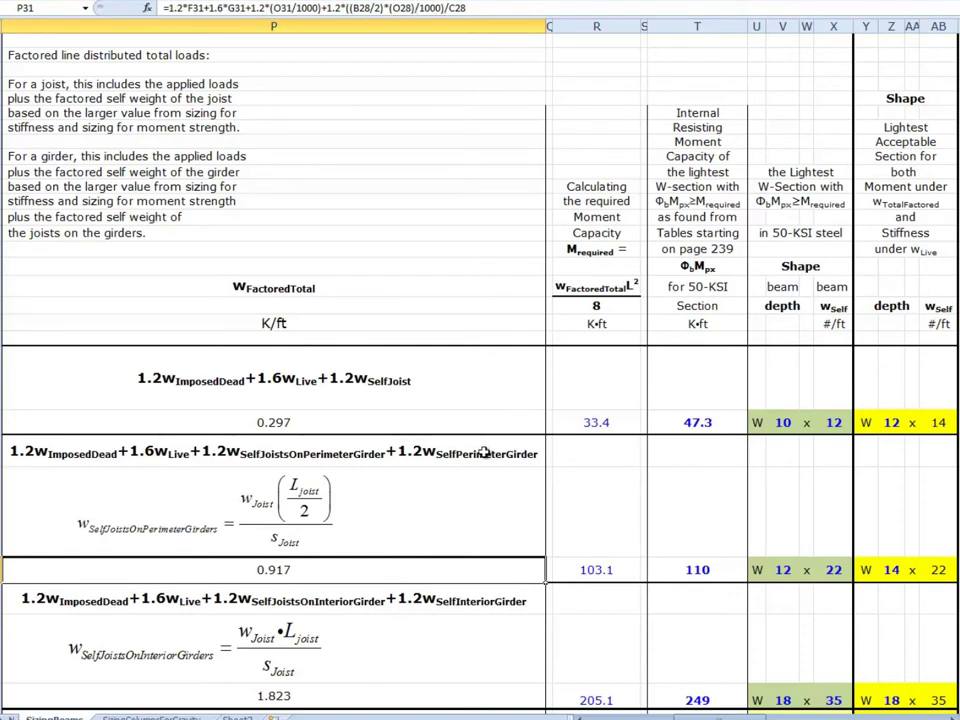
Change the B28 span reference to AB28 in the single-loaded roof girder's factored total load formula in P31.
click(936, 422)
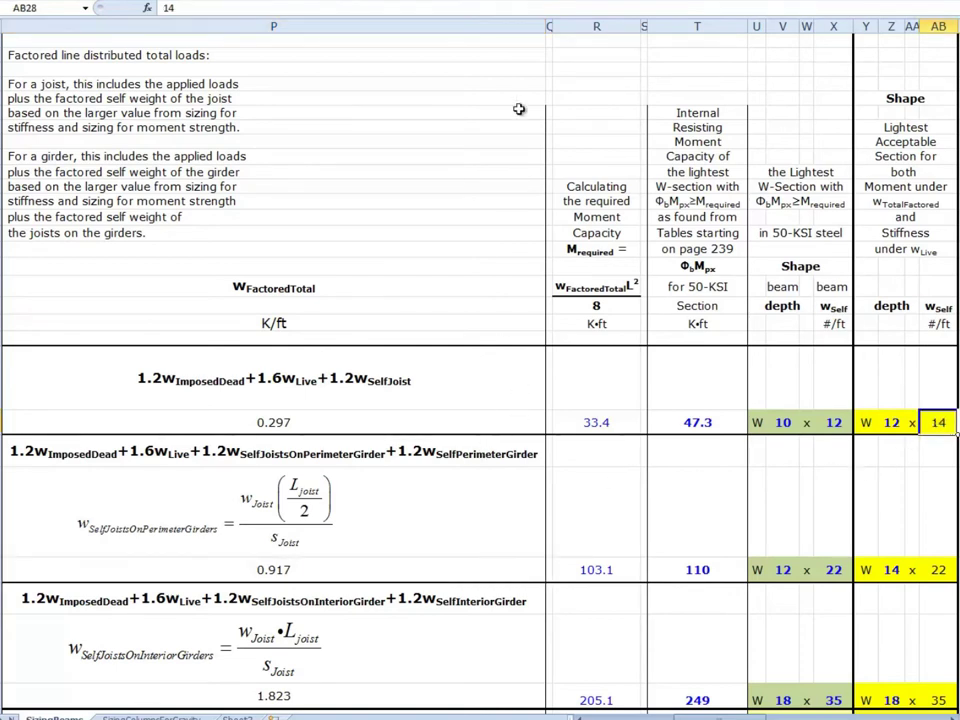
click(272, 568)
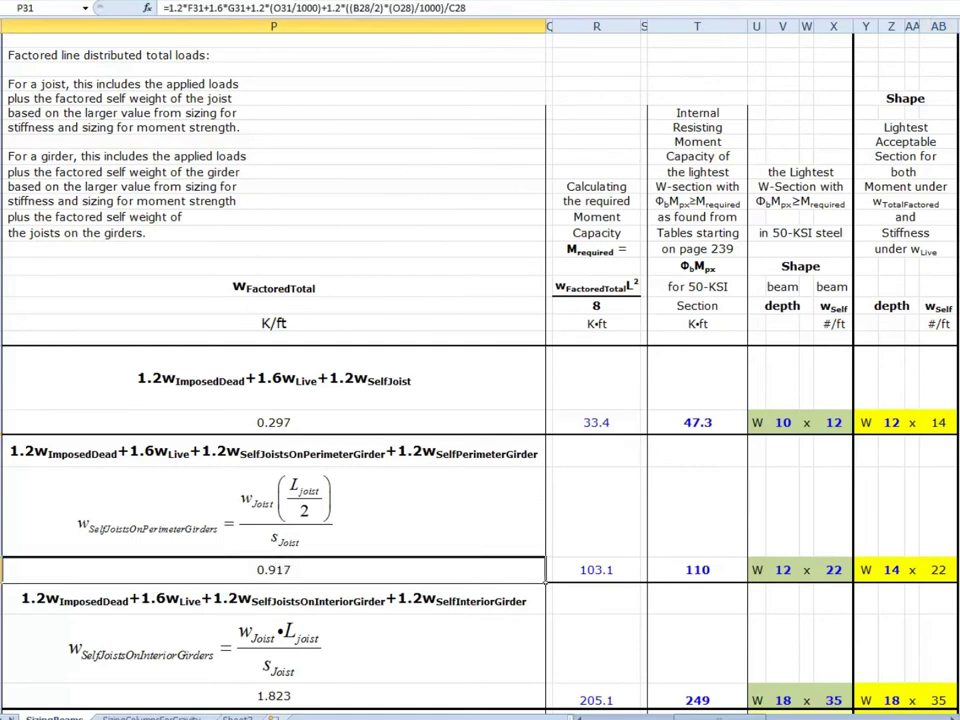
click(354, 8)
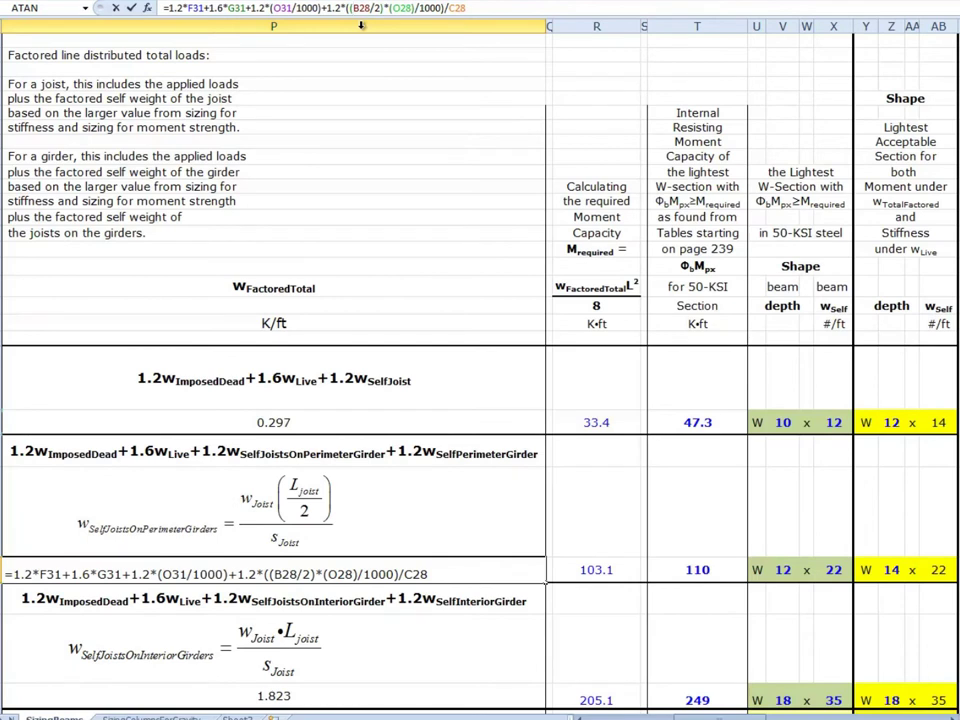
text(A)
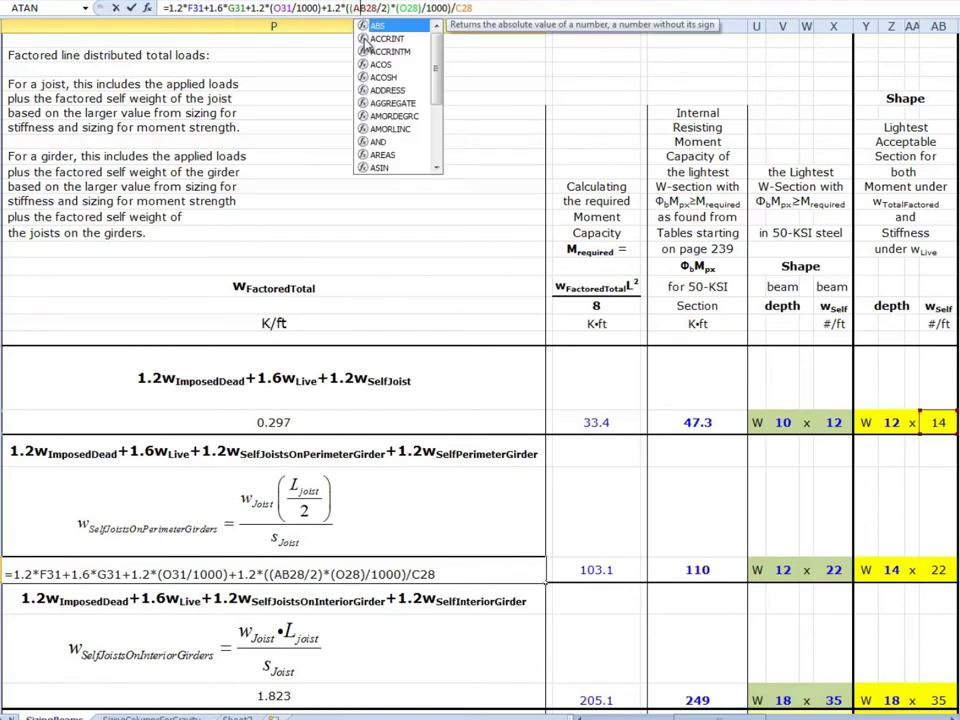
click(389, 261)
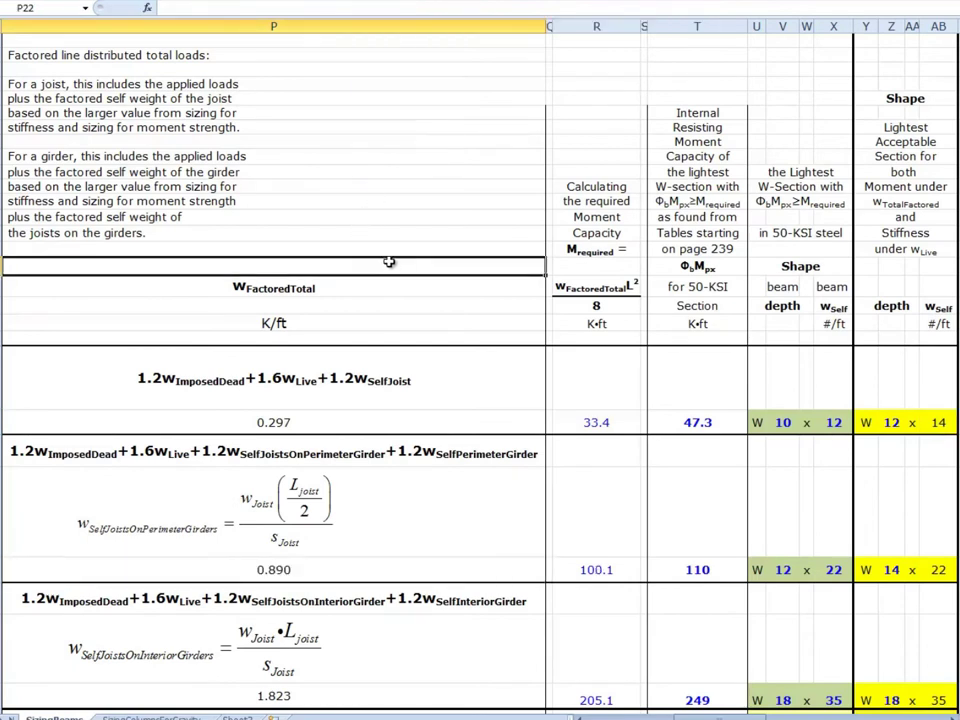
Correct the joist self-weight term in P31 by changing the span reference back to B28 and replacing O28 with AB28.
click(310, 420)
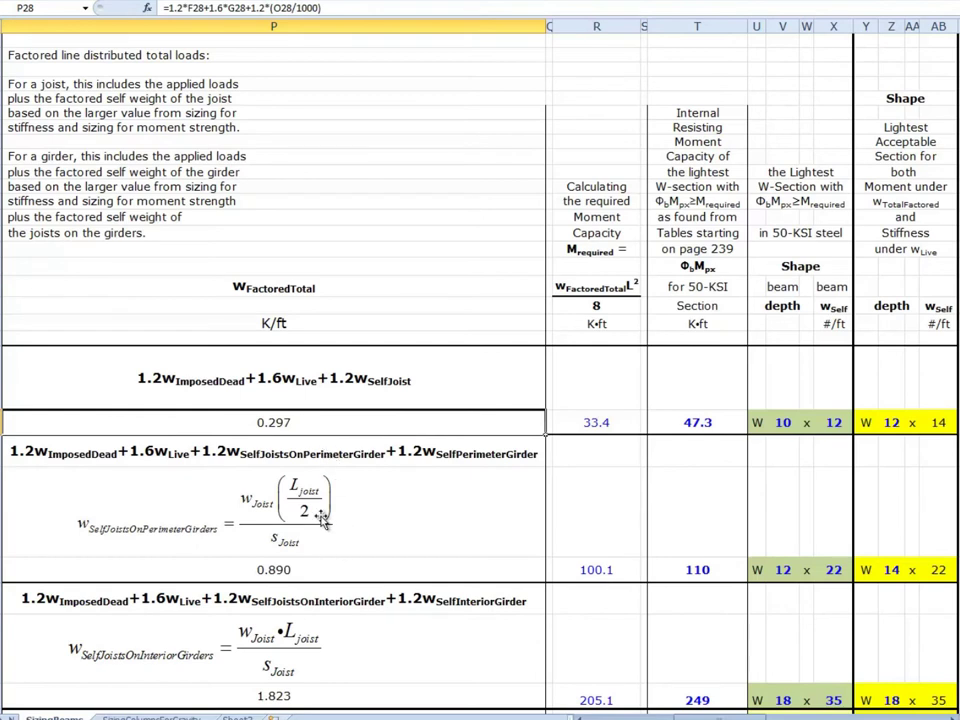
click(302, 569)
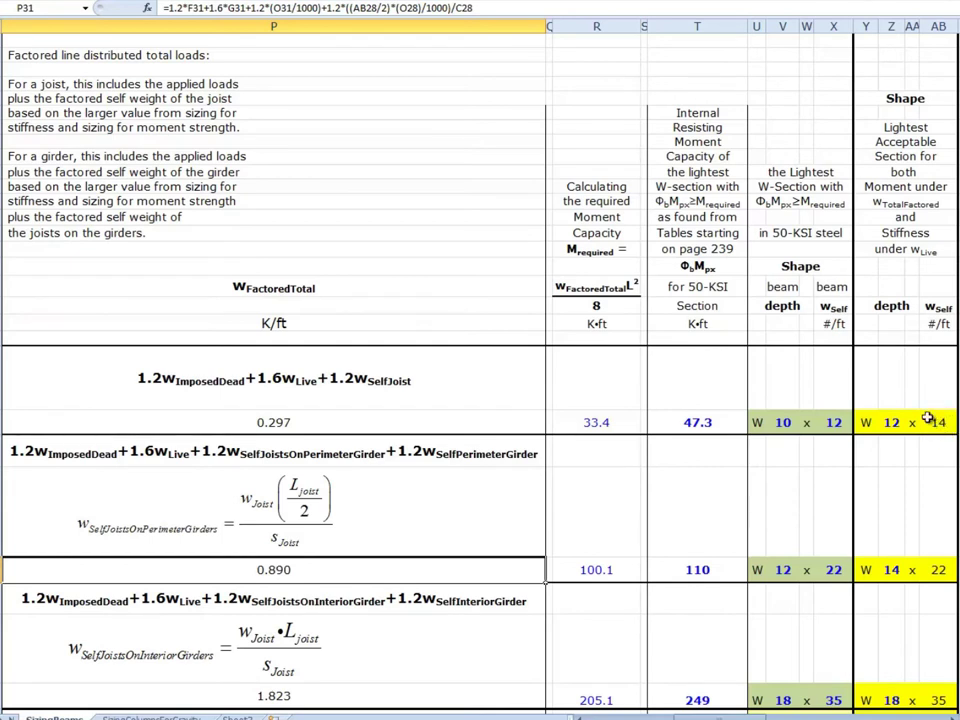
click(366, 8)
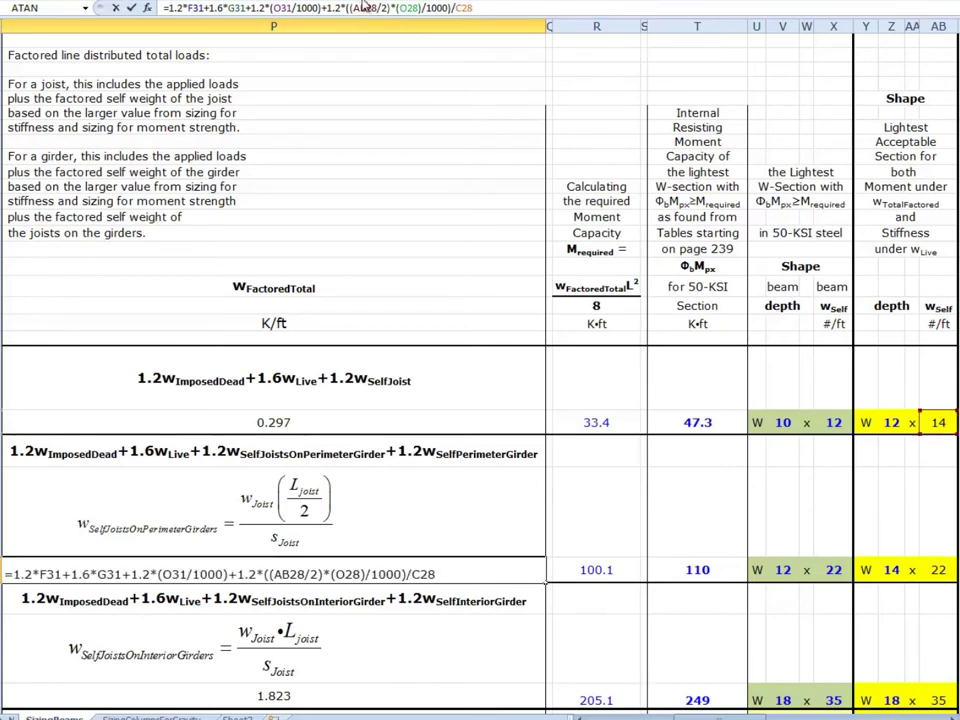
key(BackSpace)
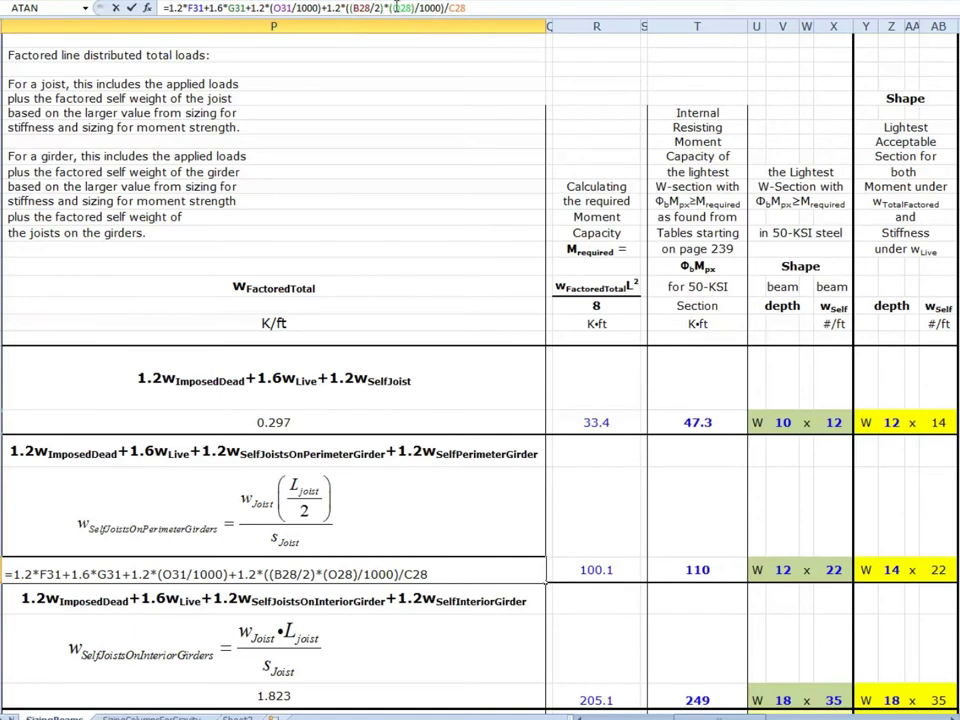
text(AB)
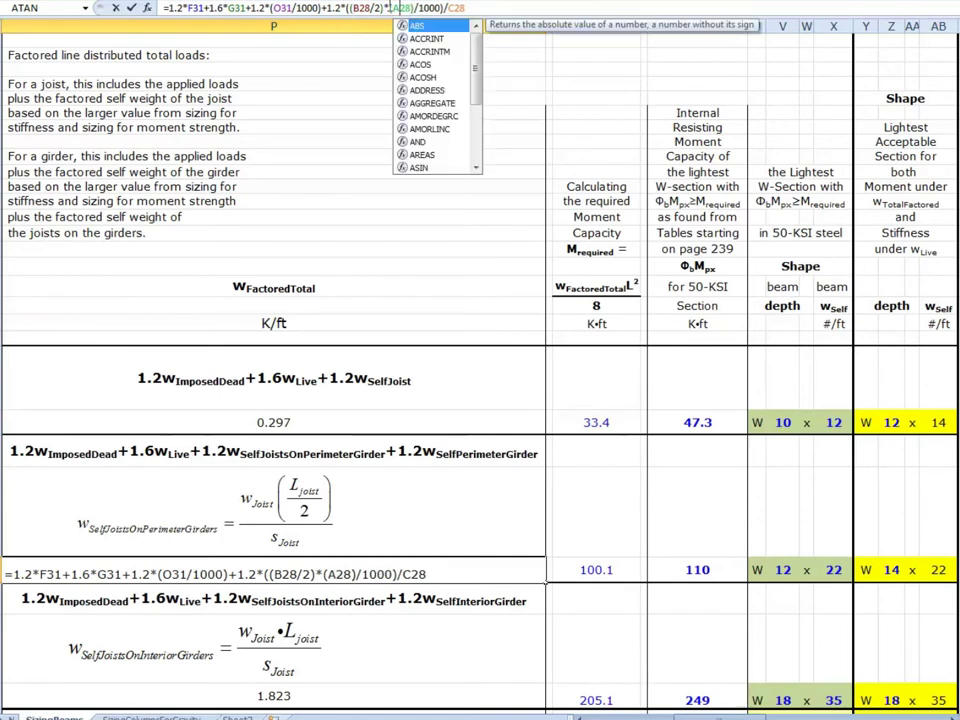
click(383, 82)
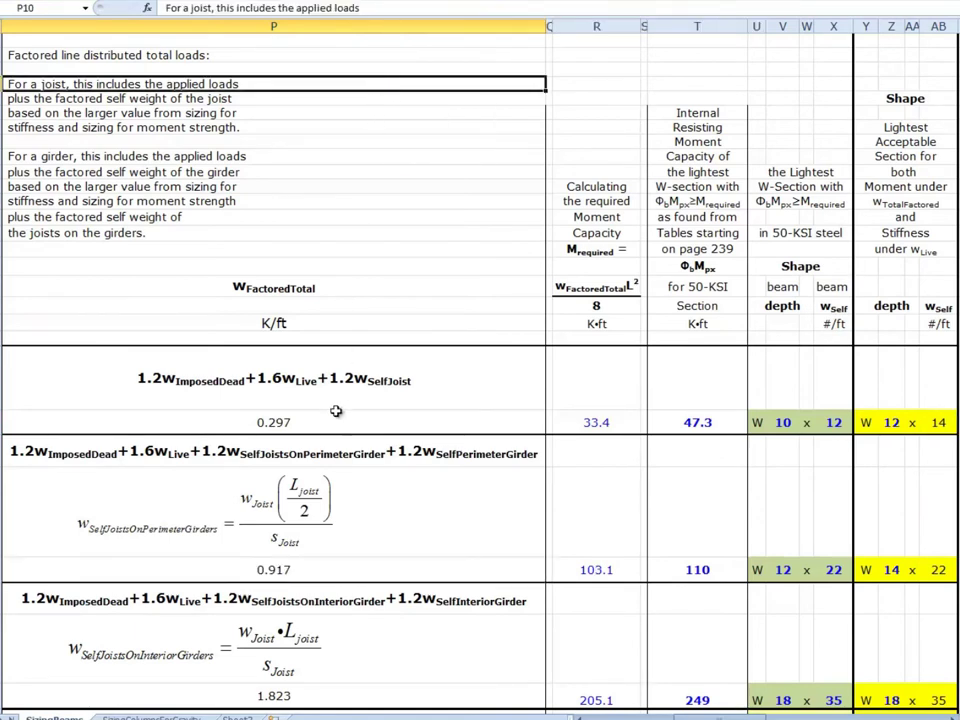
Examine the single-loaded roof girder's formula in P31 against the joist spacing in C28 and the written joist self-weight expression.
click(286, 571)
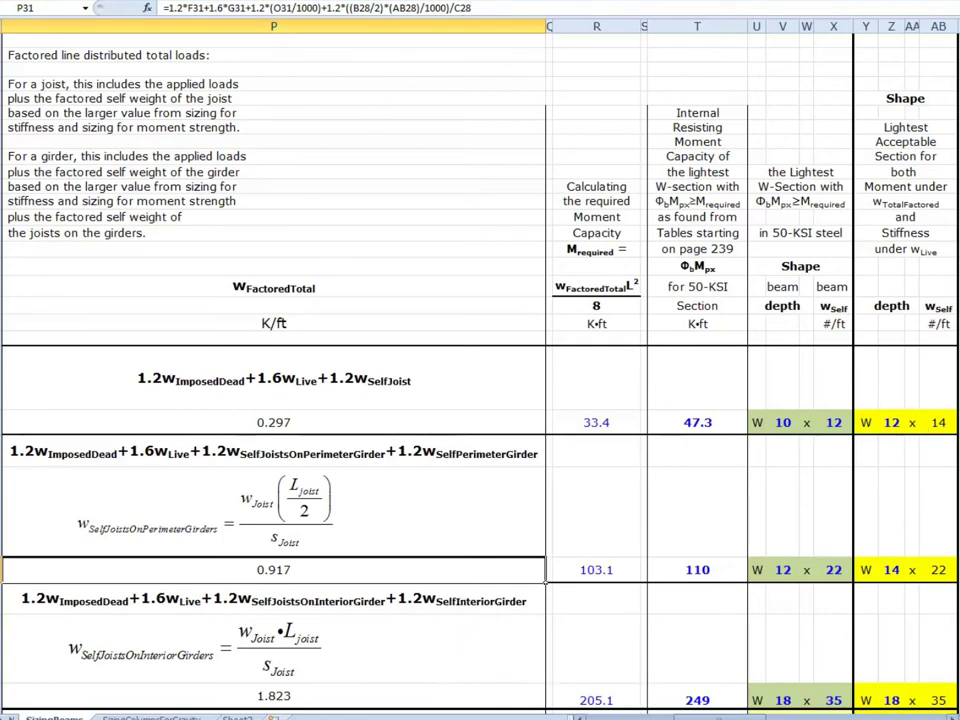
scroll(141, 387, left, 10)
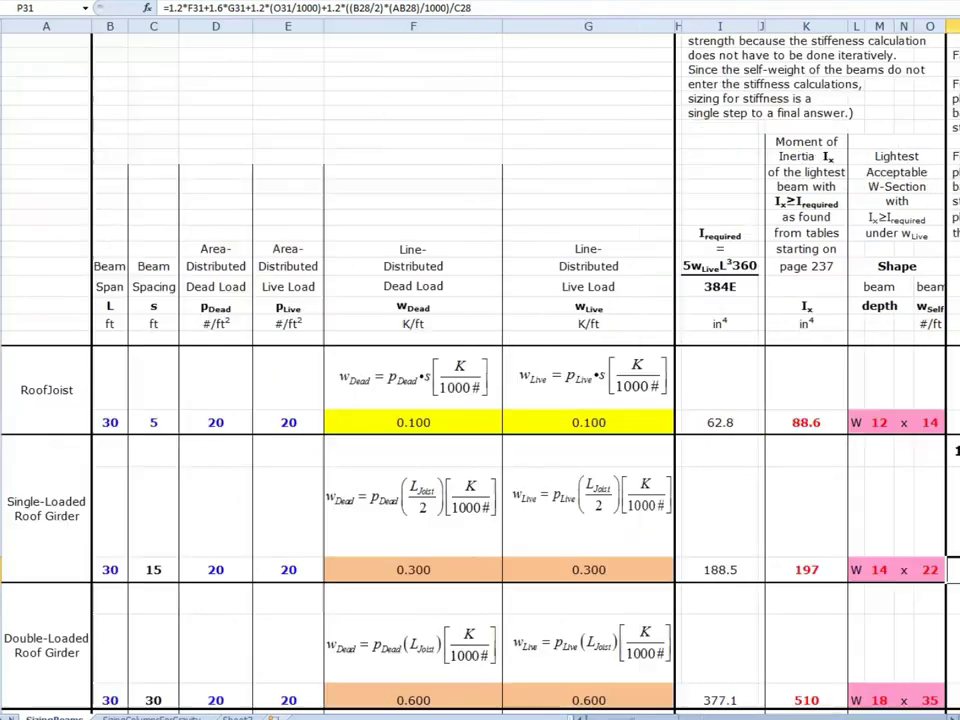
click(159, 421)
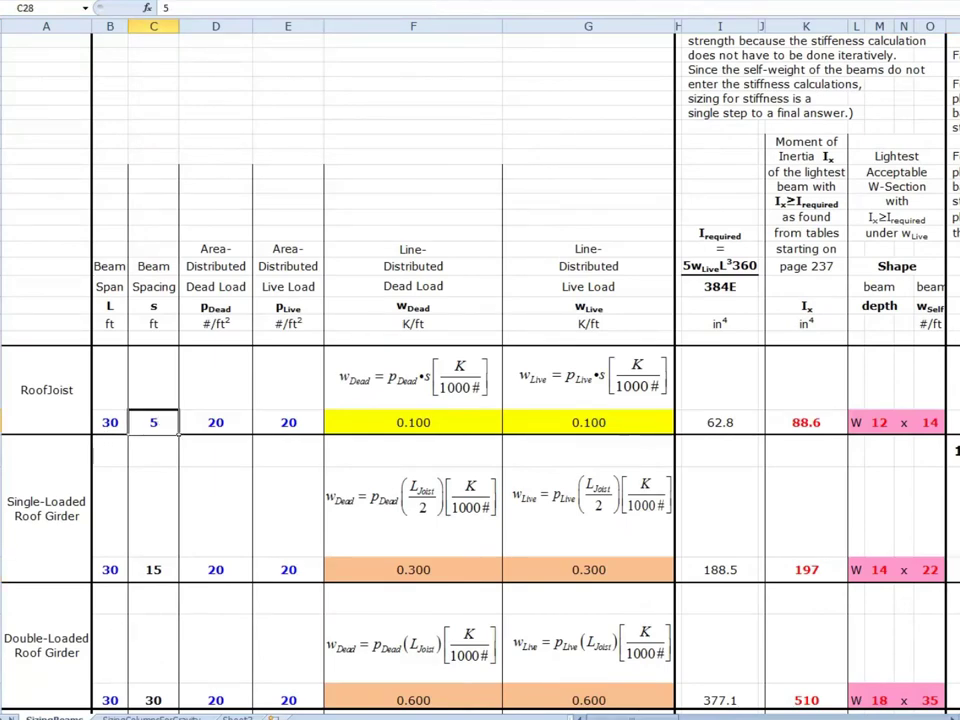
scroll(616, 673, right, 10)
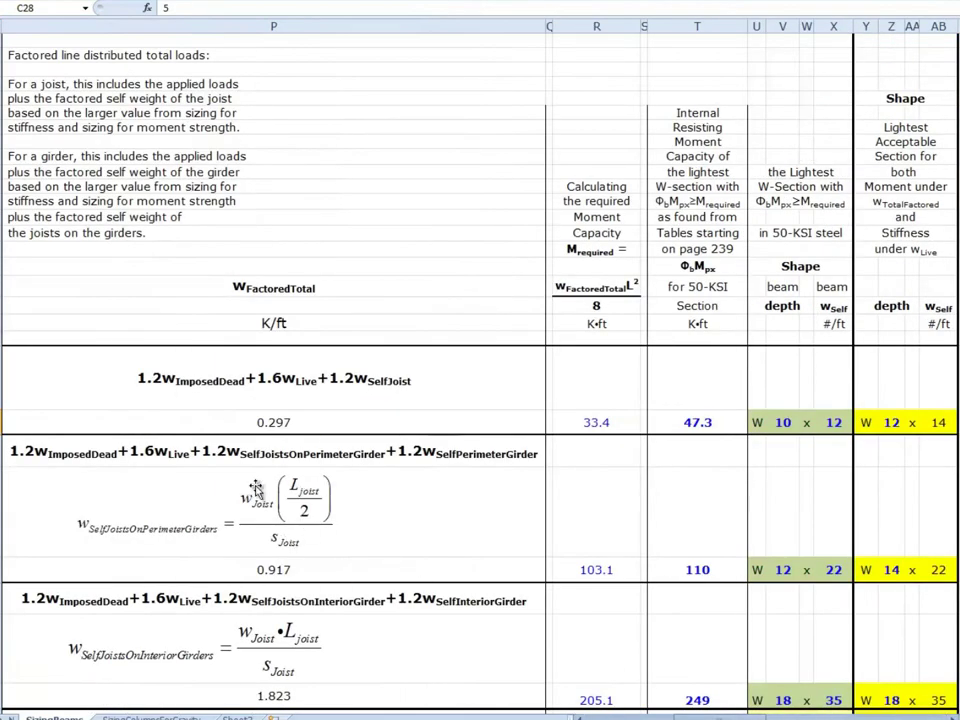
click(304, 576)
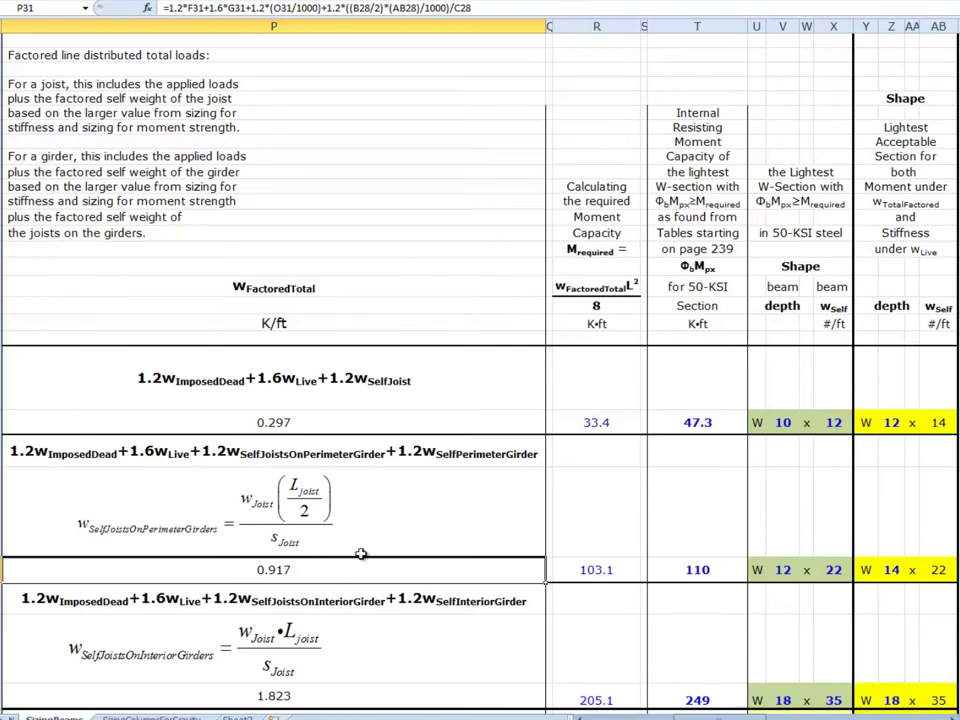
Check the single-loaded roof girder's required moment in R31 against the W-shapes Zx table, and compare its stiffness and moment shape selections.
click(601, 572)
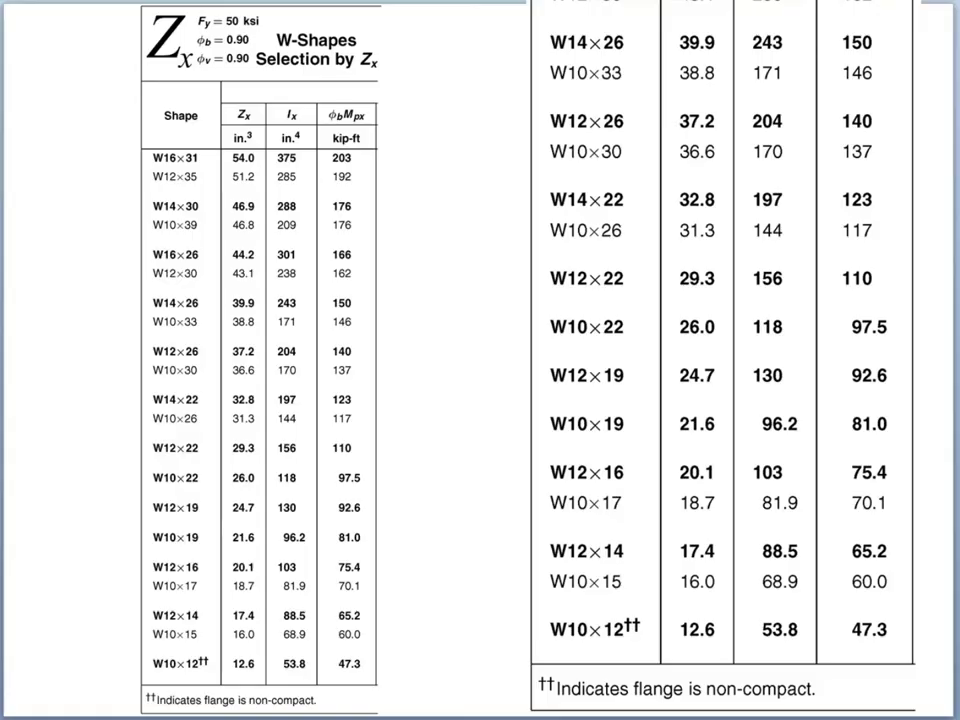
key(alt+Tab)
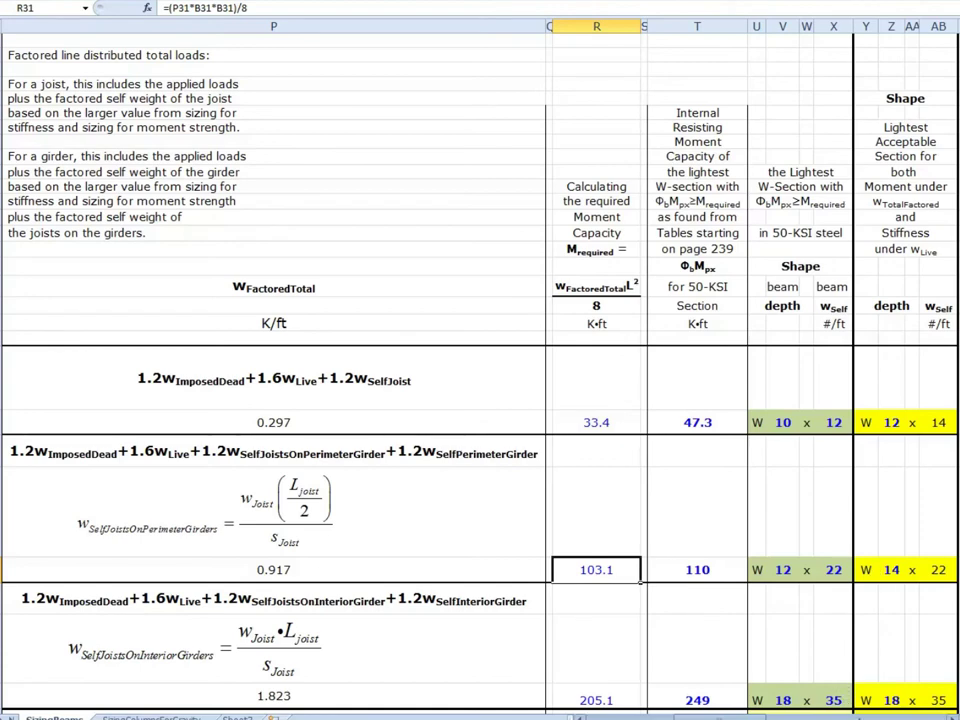
scroll(800, 660, left, 5)
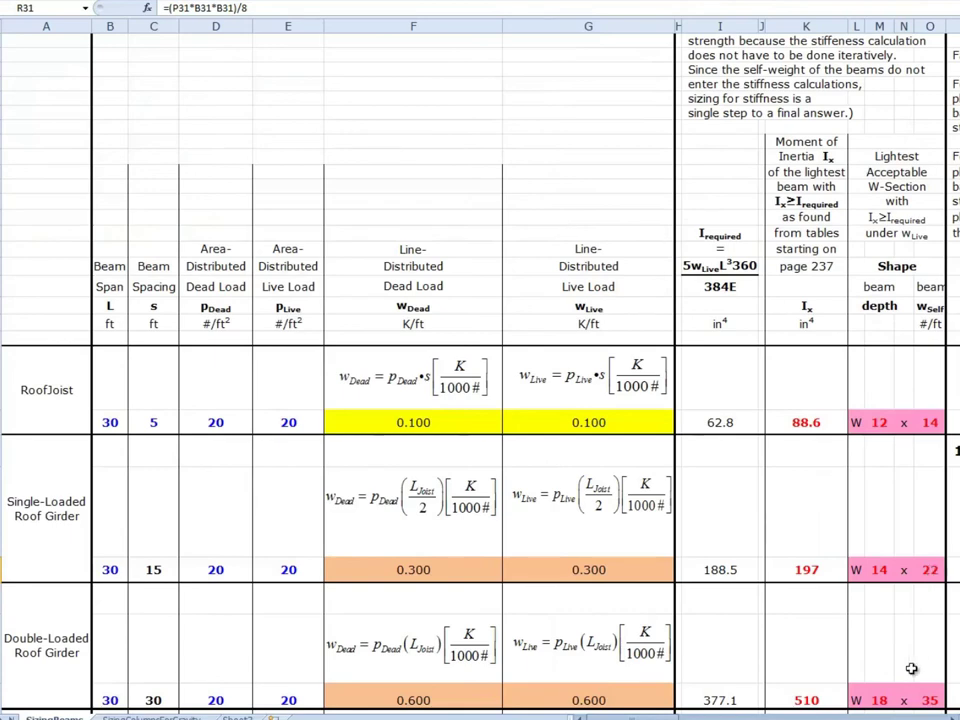
scroll(816, 696, right, 5)
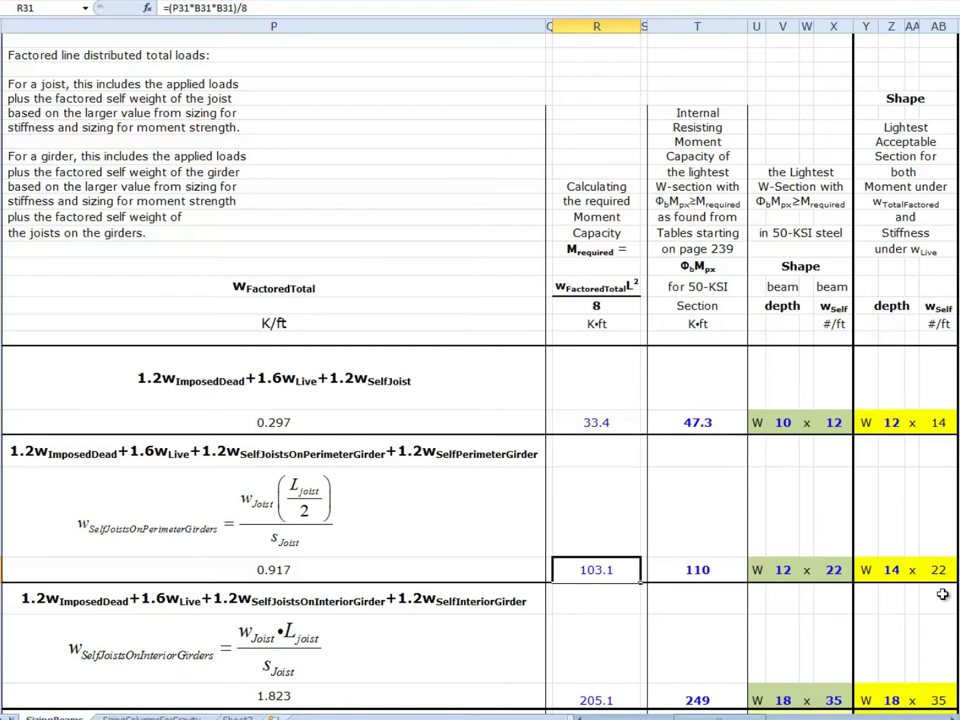
Examine the double-loaded roof girder's factored total load formula in P34, tracing its joist self-weight term and the girder self weight in O34.
click(284, 694)
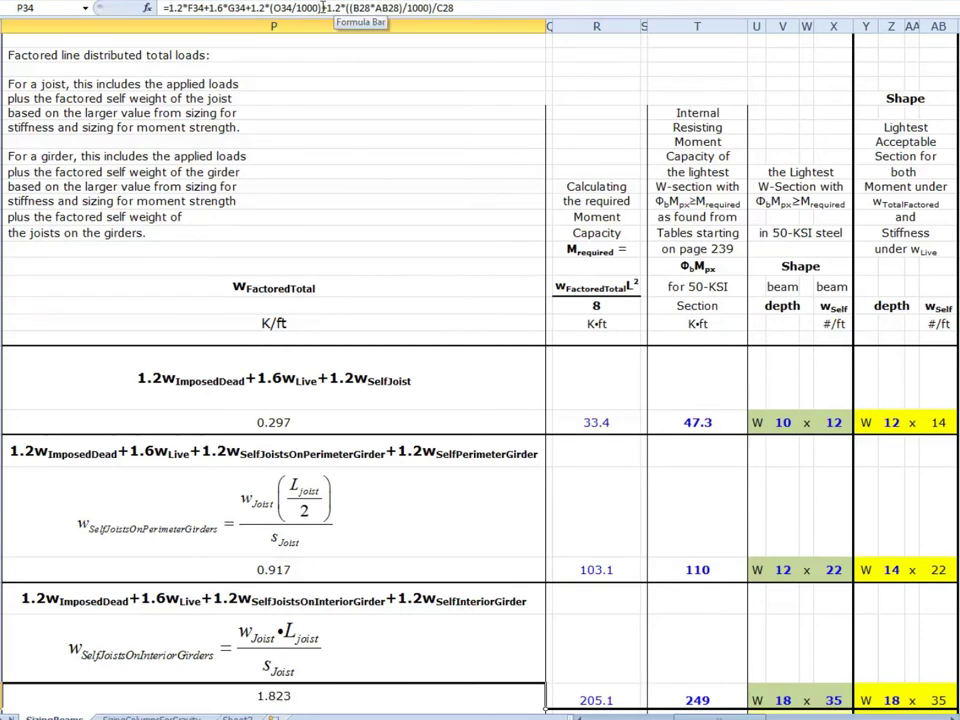
drag(327, 8, 455, 14)
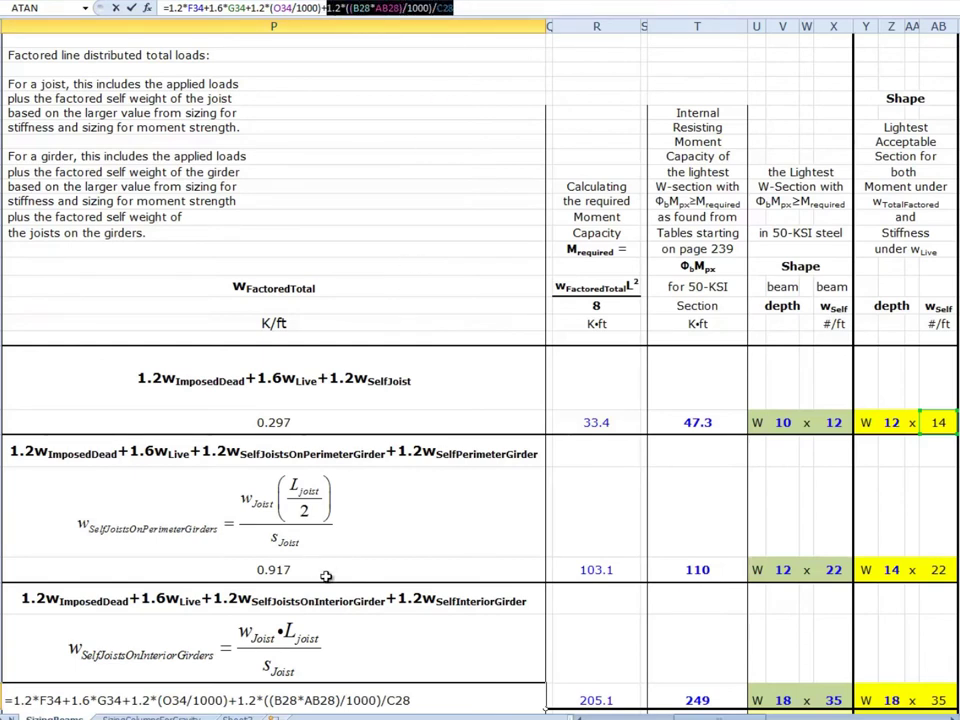
click(383, 8)
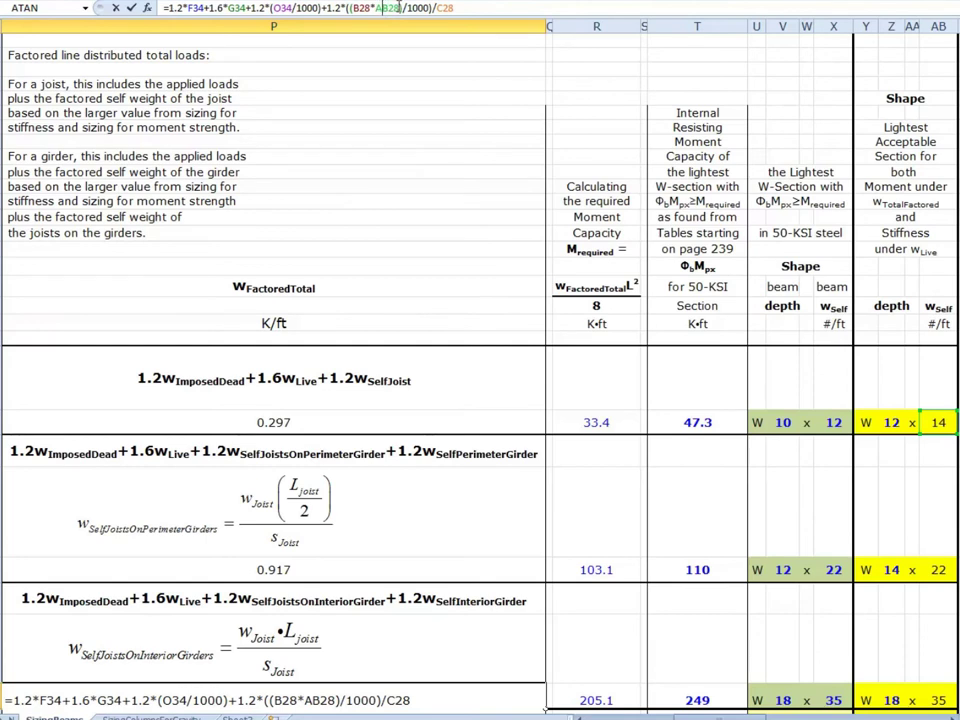
click(457, 7)
scroll(480, 525, left, 5)
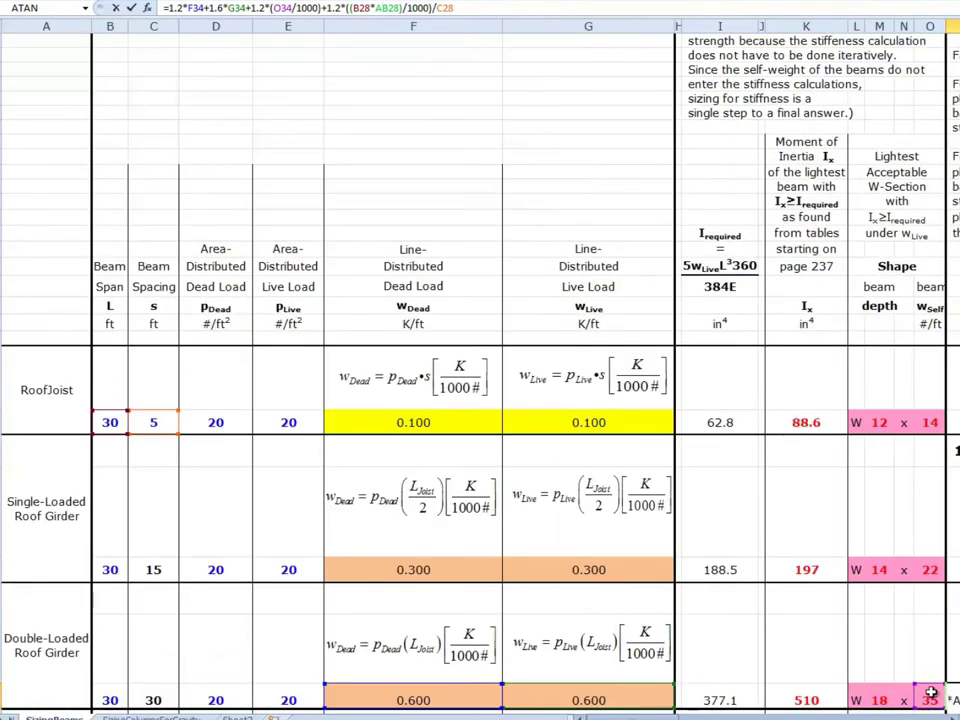
key(Escape)
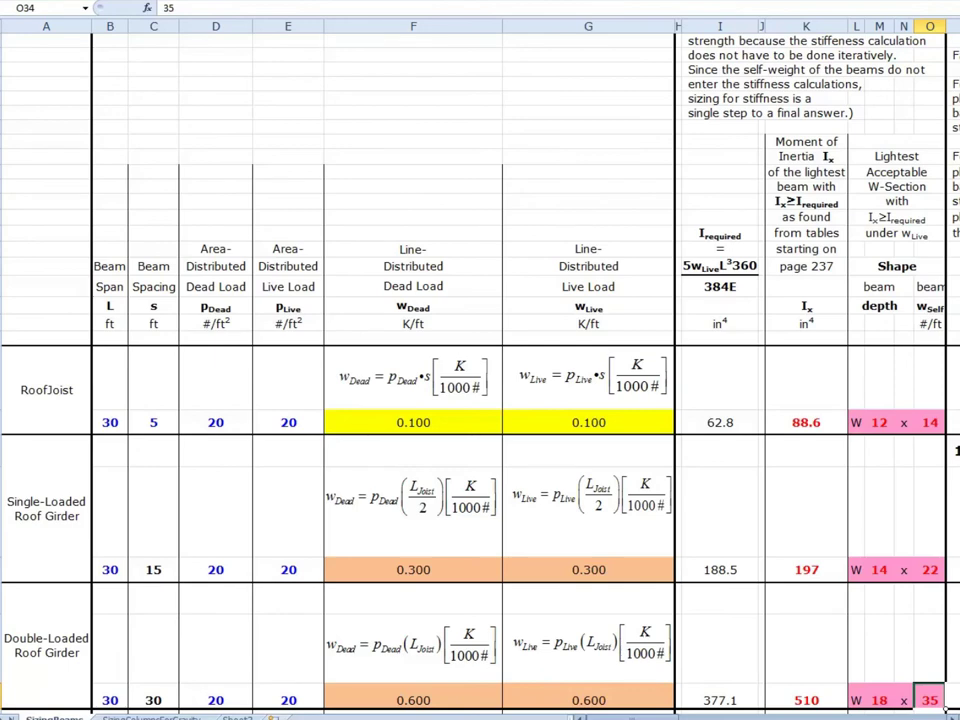
scroll(480, 370, right, 5)
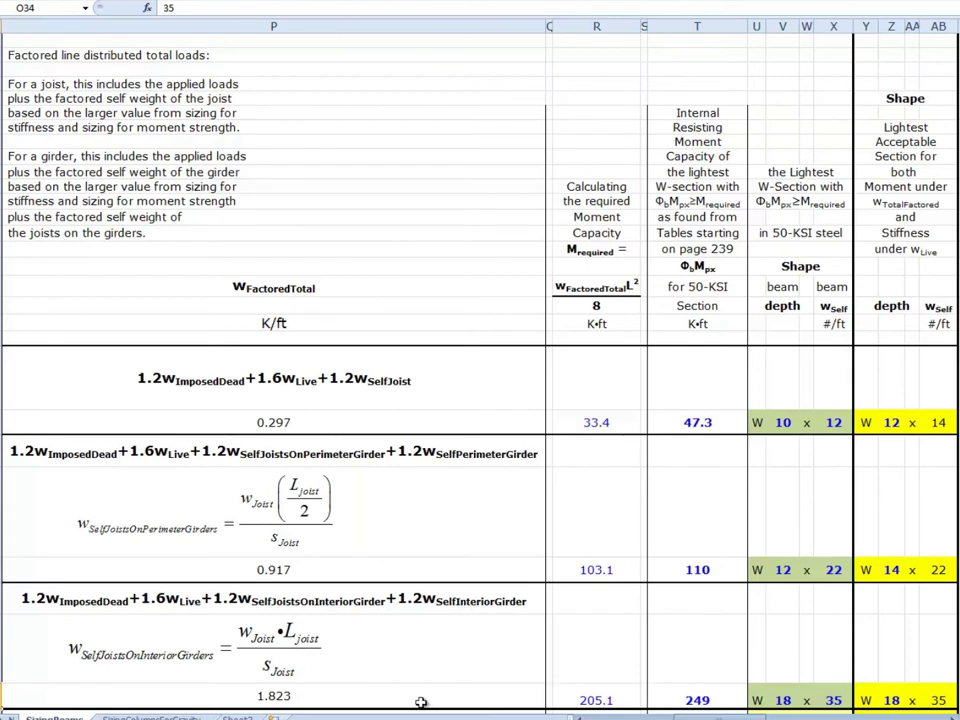
click(313, 698)
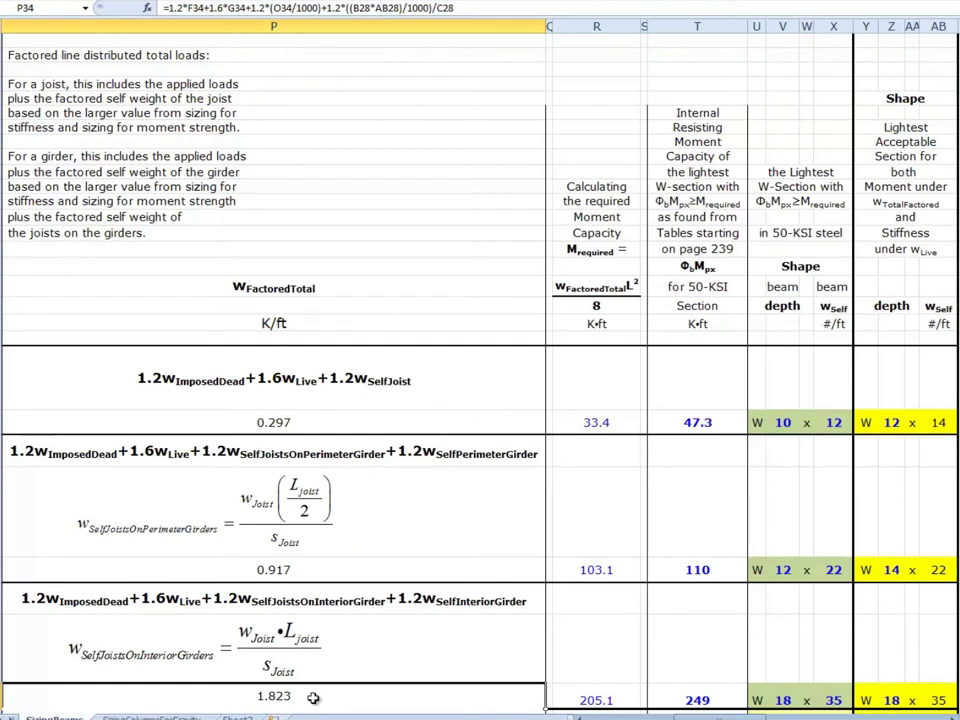
Look up a W-shape in the Zx tables for the double-loaded roof girder's required moment in R34, and compare its stiffness and moment selections.
click(612, 700)
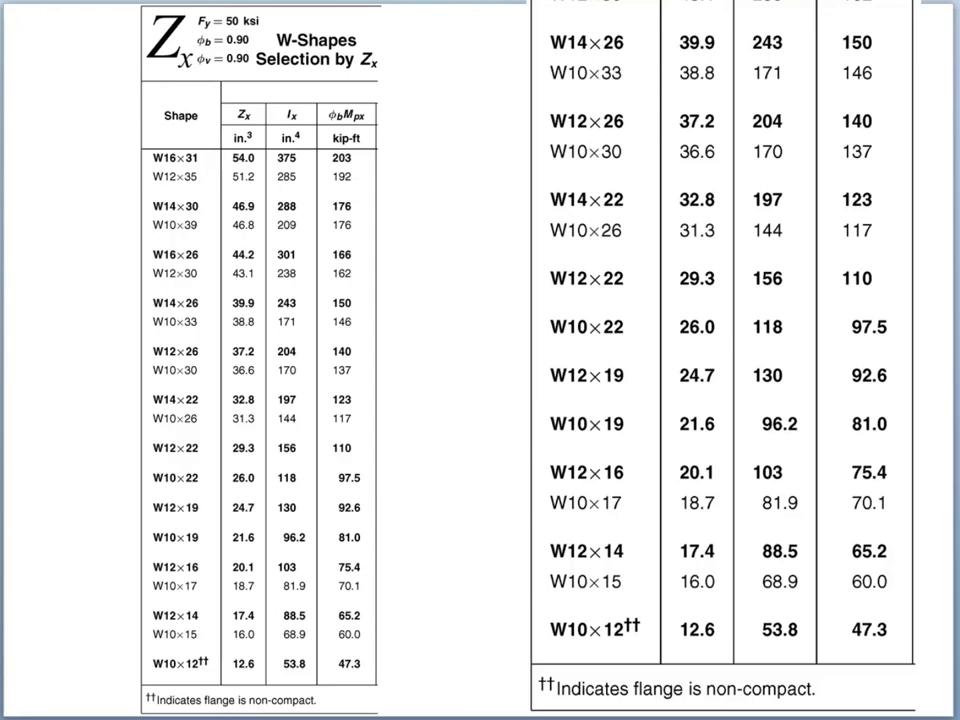
key(alt+Tab)
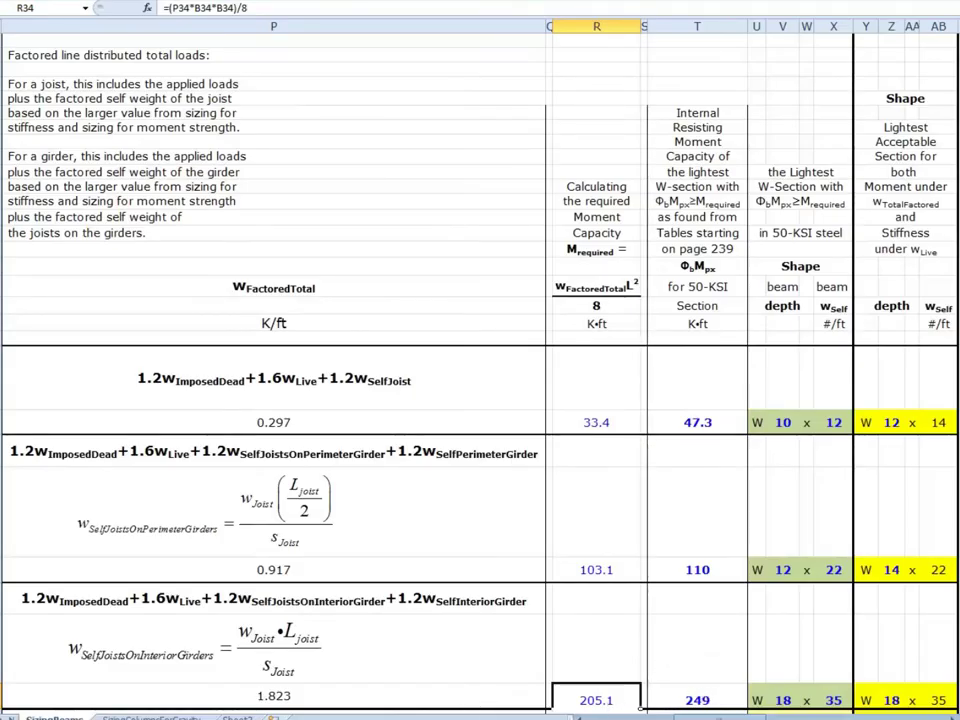
key(alt+Tab)
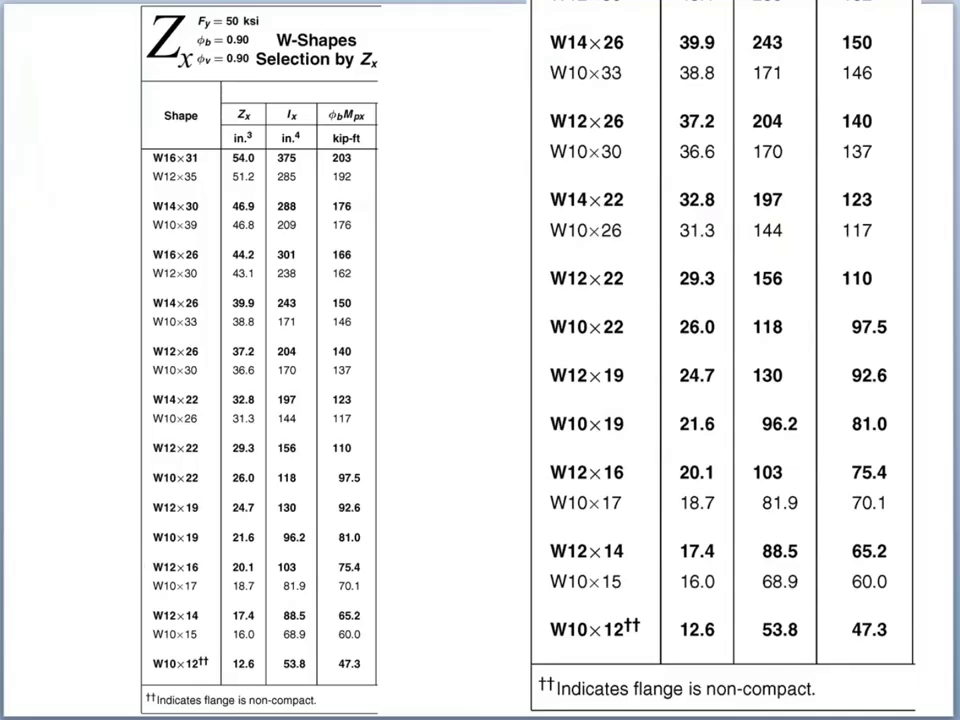
key(alt+Tab)
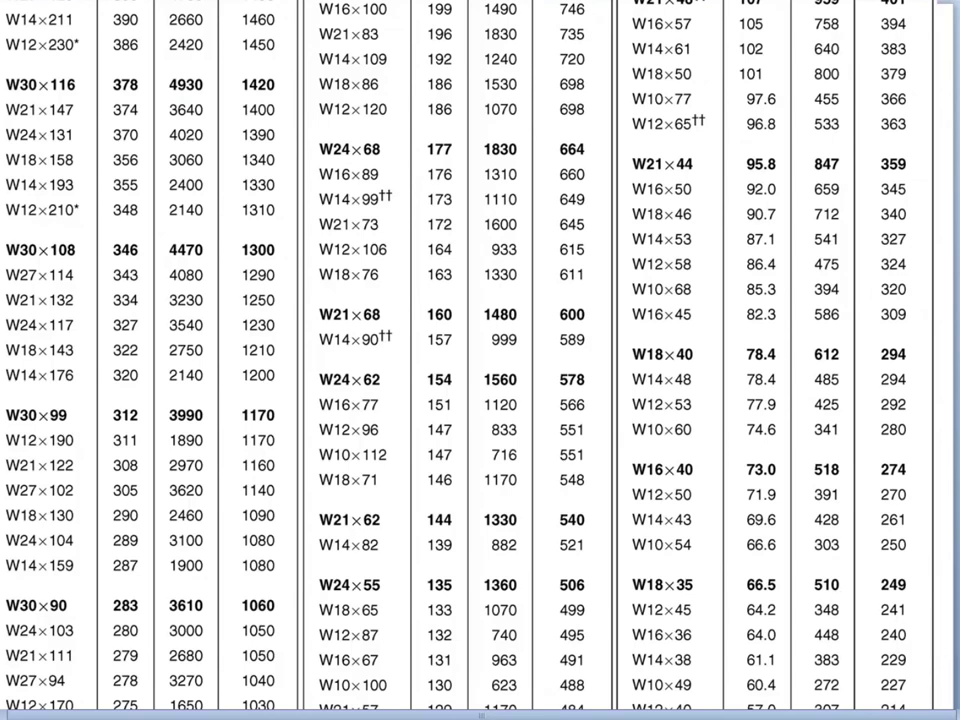
scroll(480, 360, down, 4)
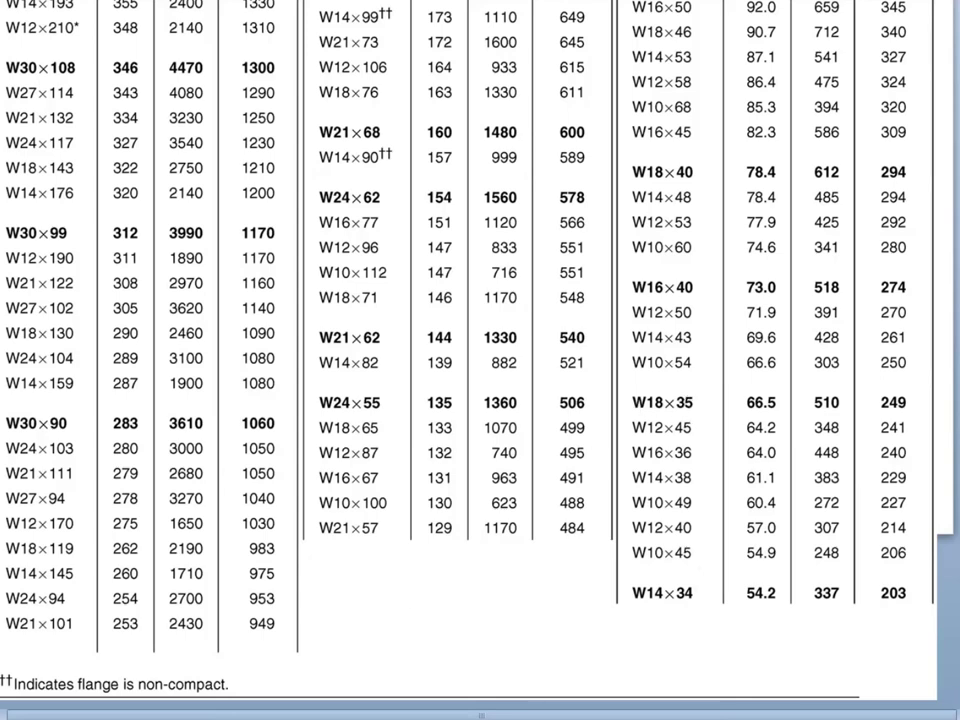
key(alt+Tab)
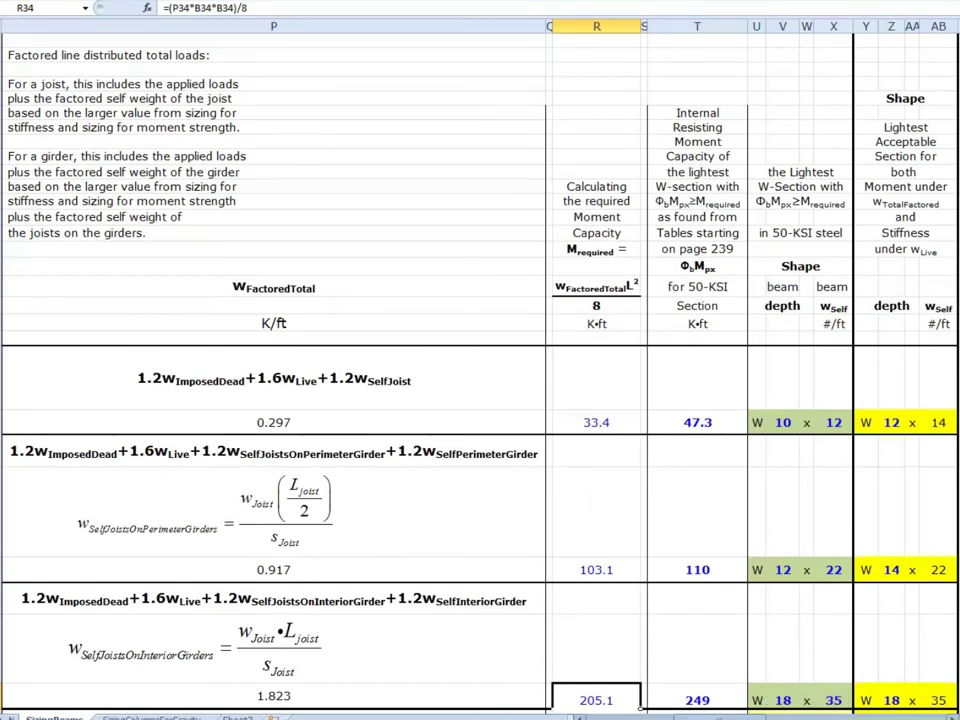
scroll(893, 697, left, 5)
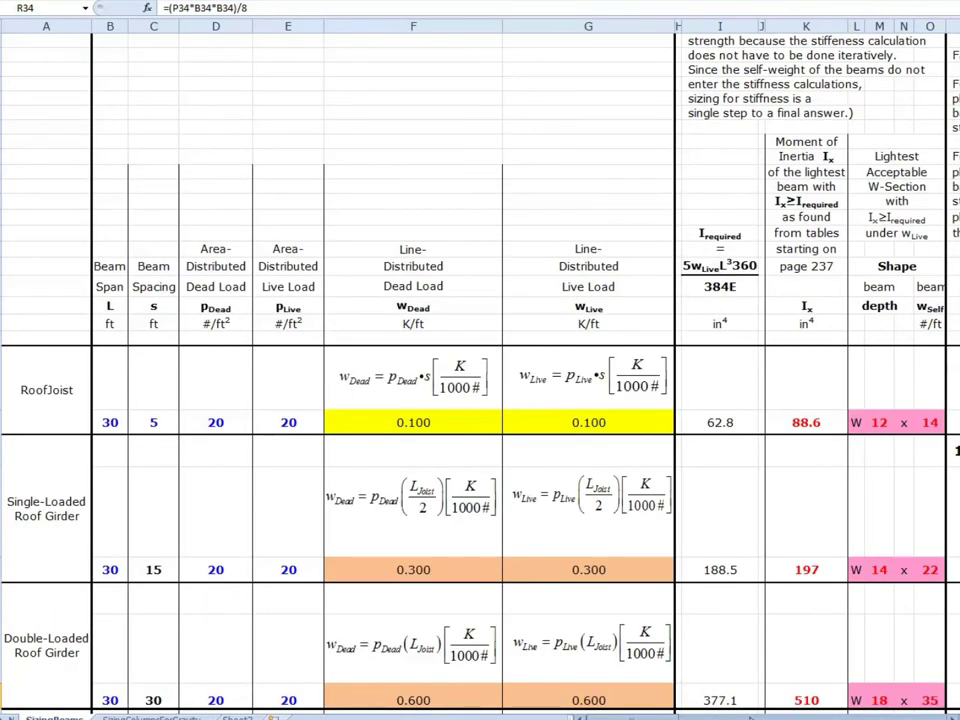
scroll(866, 699, right, 5)
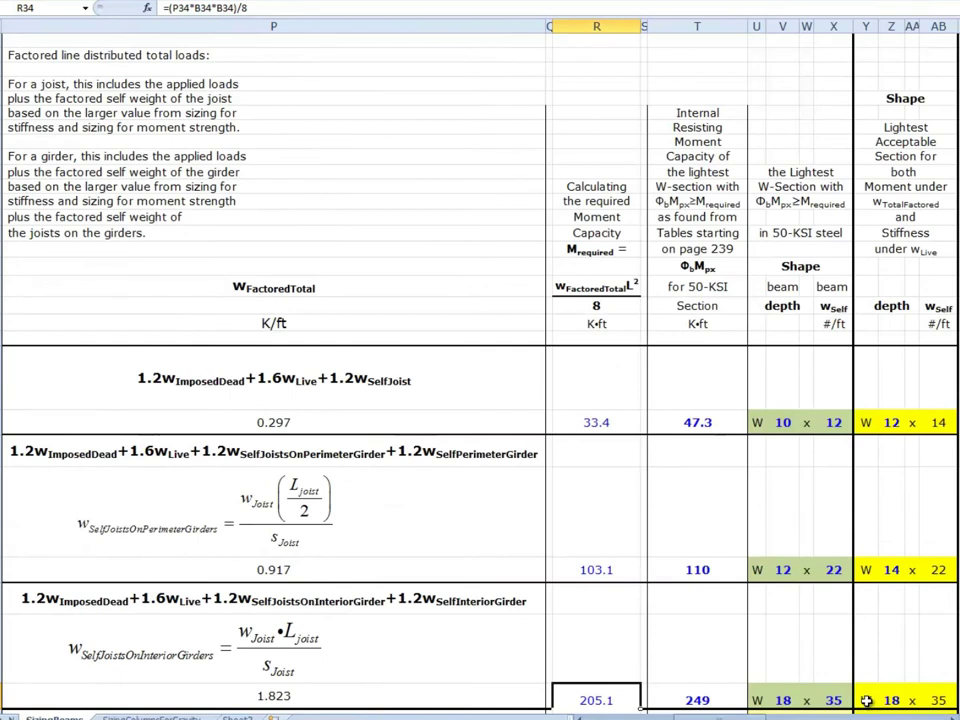
Review the final shape selected for the double-loaded roof girder in Y34:AB34.
drag(866, 699, 926, 697)
click(913, 665)
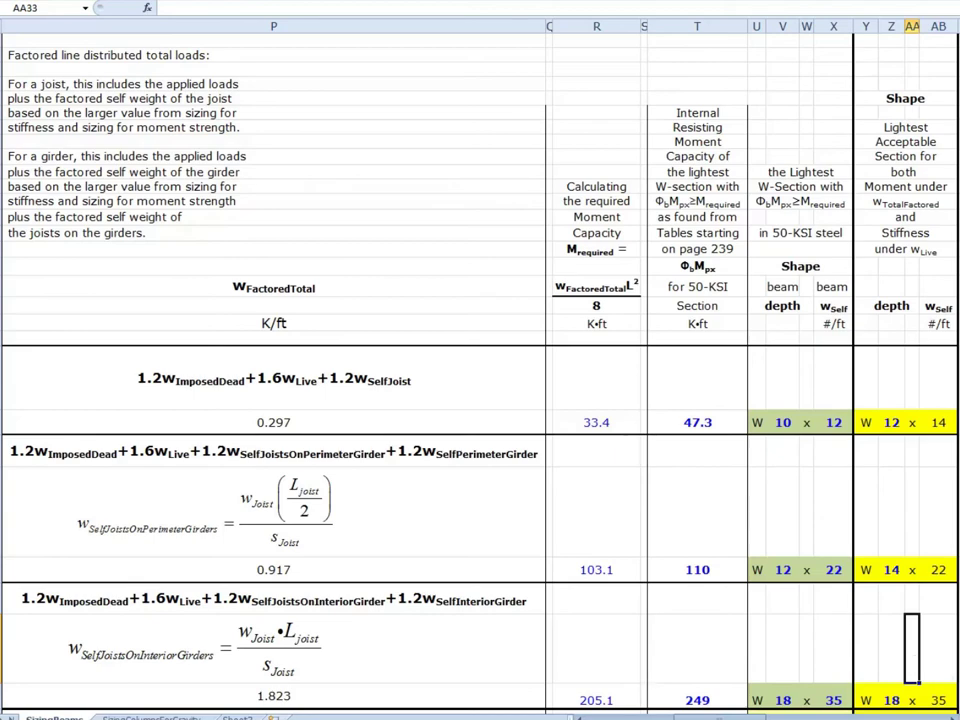
Examine the floor joist's factored total load formula in P37 alongside its dead and live line loads.
scroll(480, 400, down, 5)
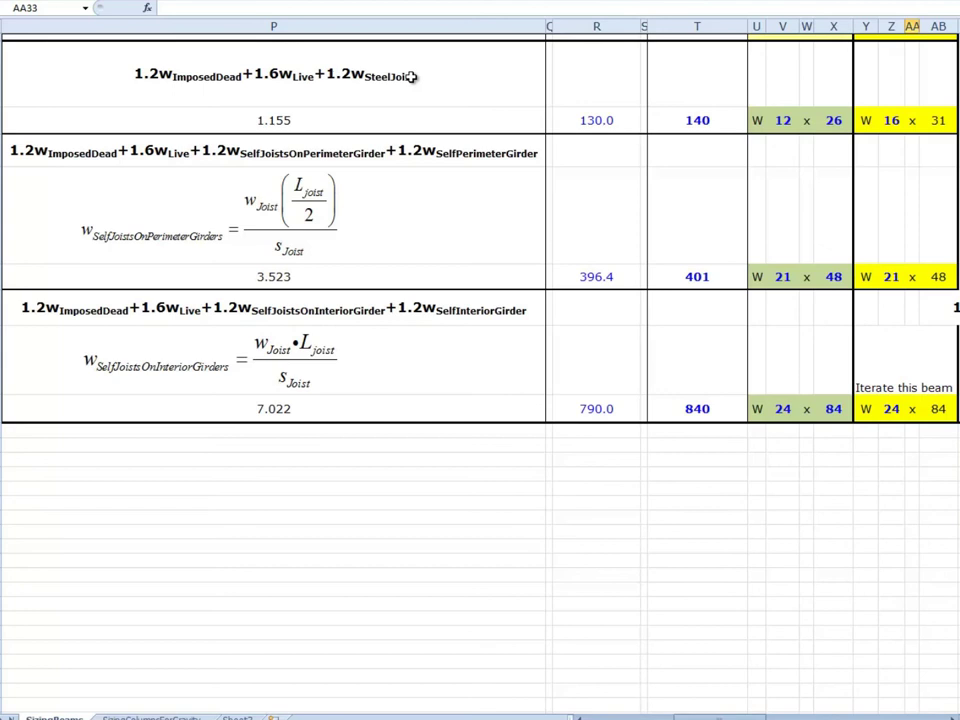
click(581, 716)
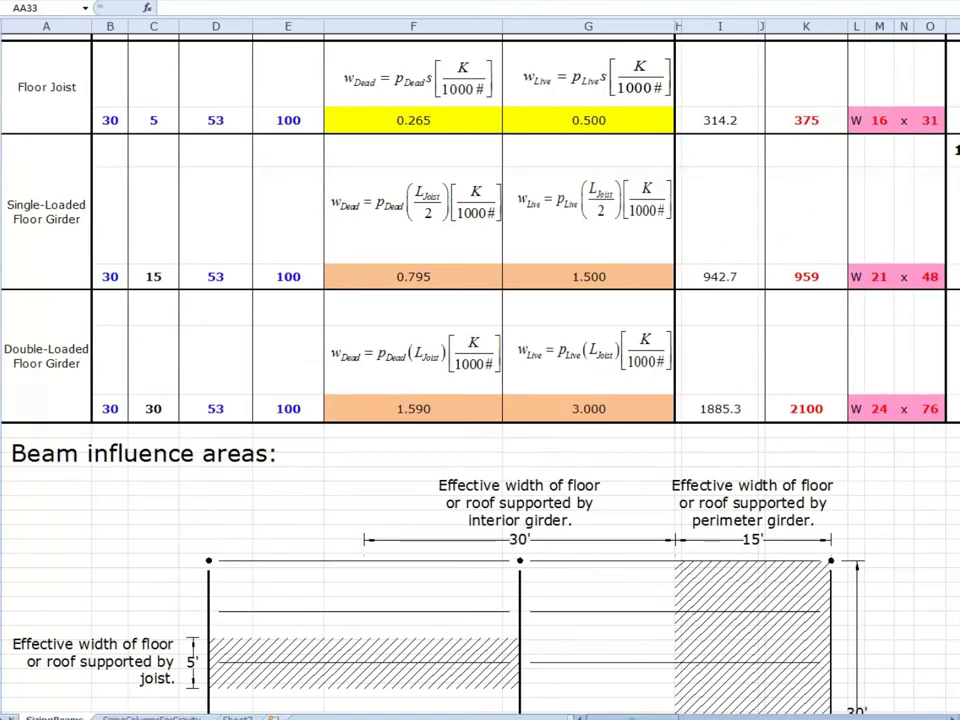
click(790, 714)
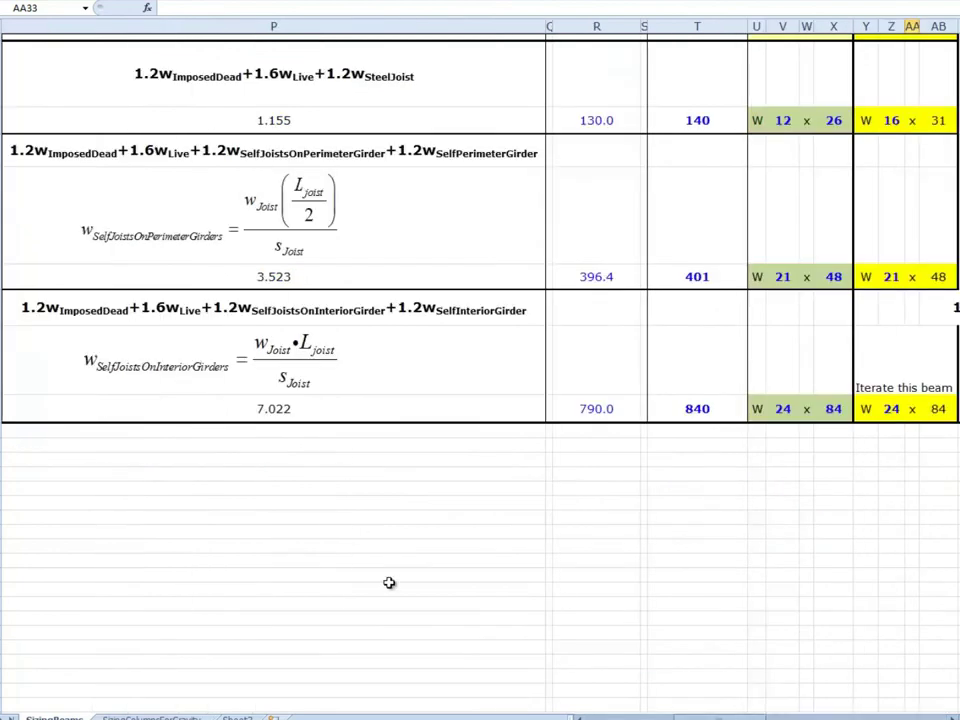
click(285, 121)
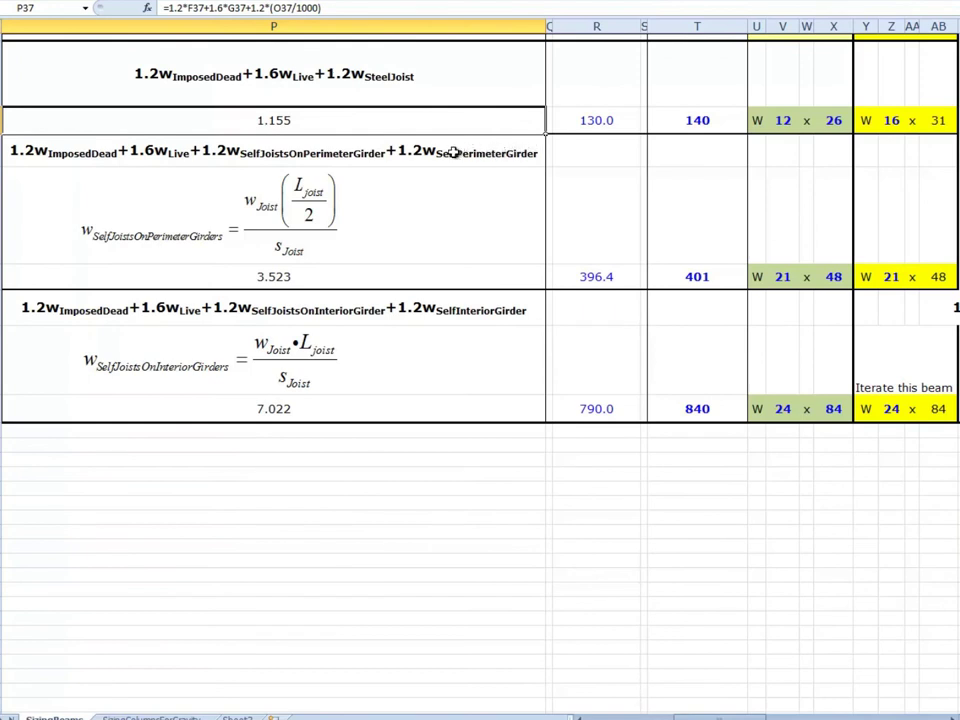
Check the floor joist's required moment in R37 against the W-shapes Zx table, and compare its stiffness and moment shape selections.
click(587, 118)
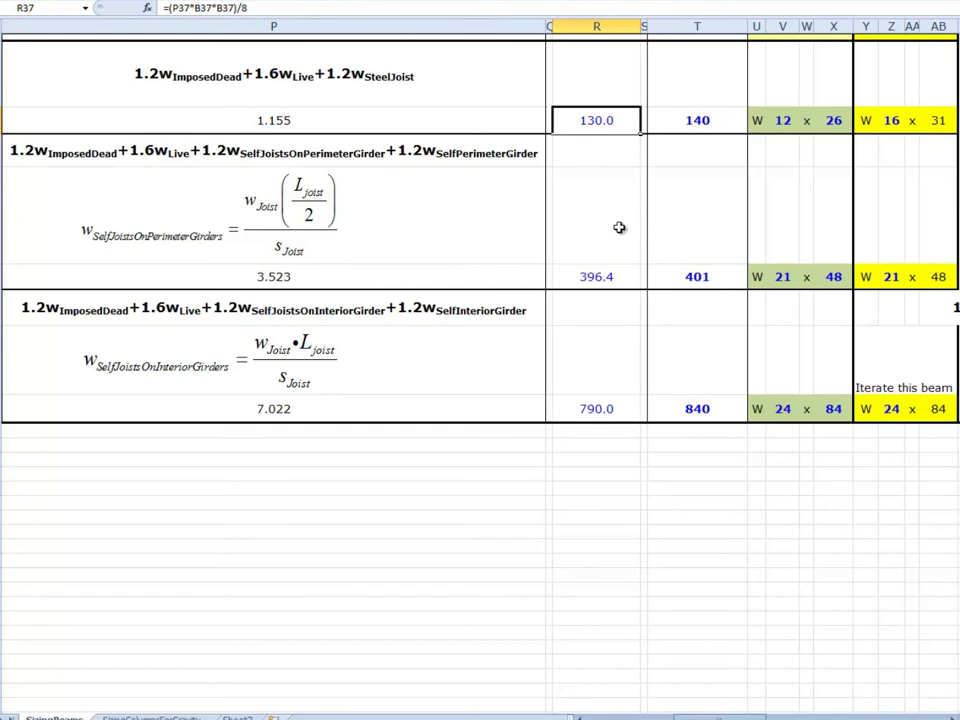
key(alt+Tab)
scroll(709, 537, left, 5)
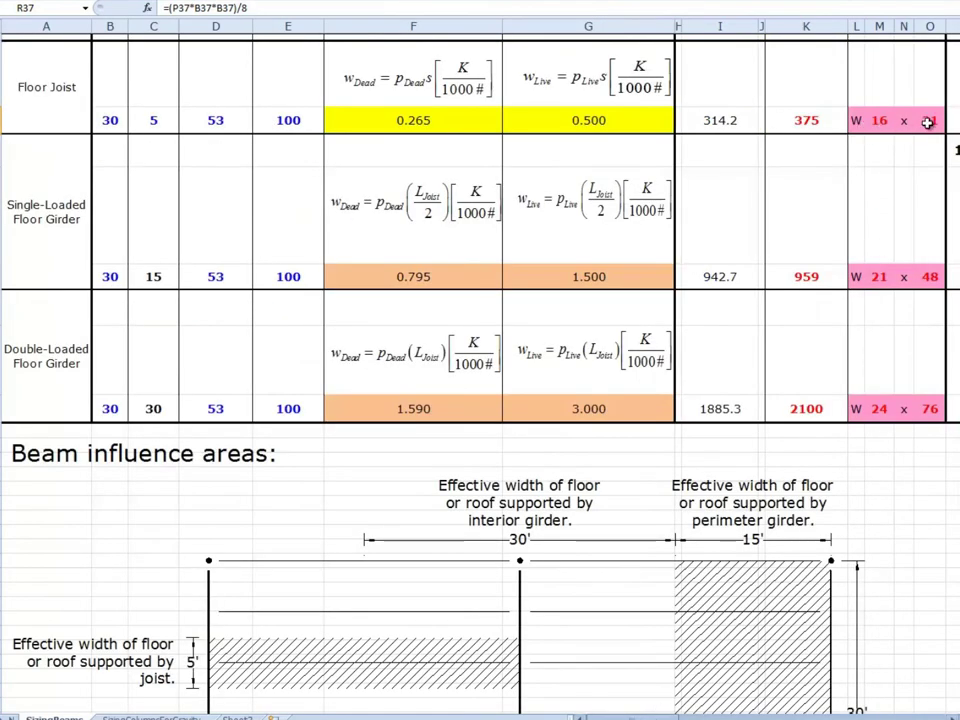
scroll(586, 490, right, 5)
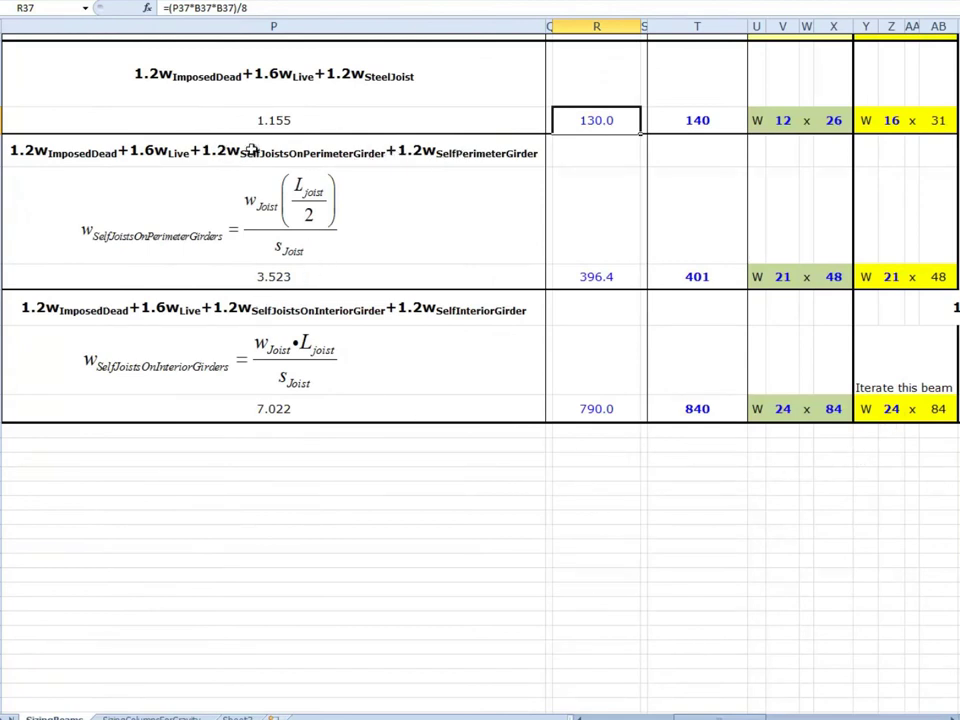
Examine the single-loaded floor girder's factored total load formula in P40, tracing the girder self weight in O40 and the joist self weight in AB37.
click(288, 273)
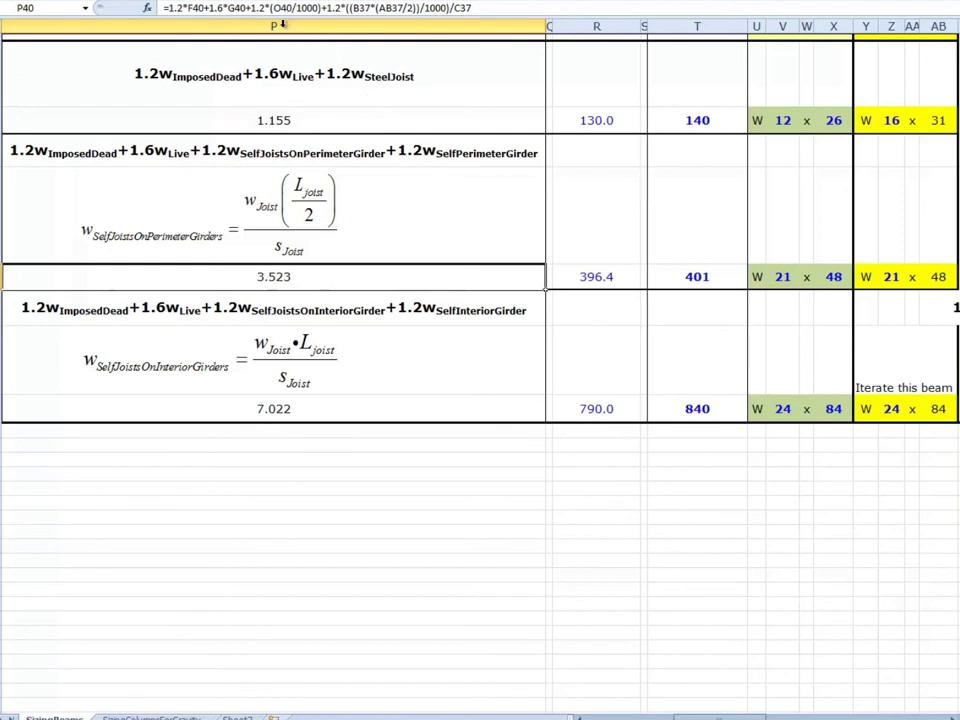
drag(266, 8, 298, 13)
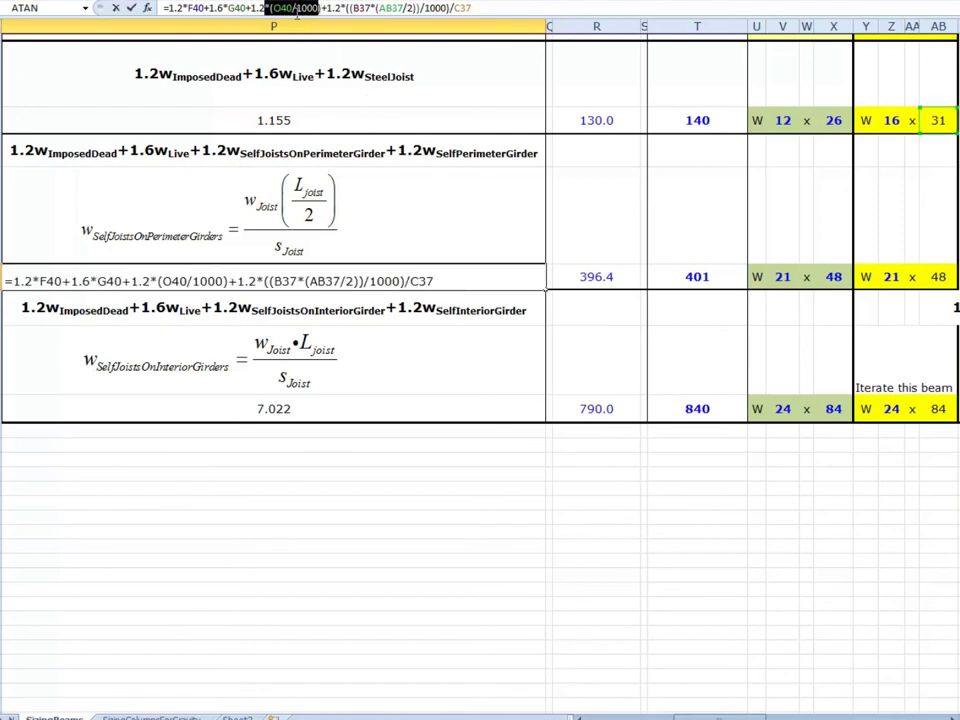
click(291, 9)
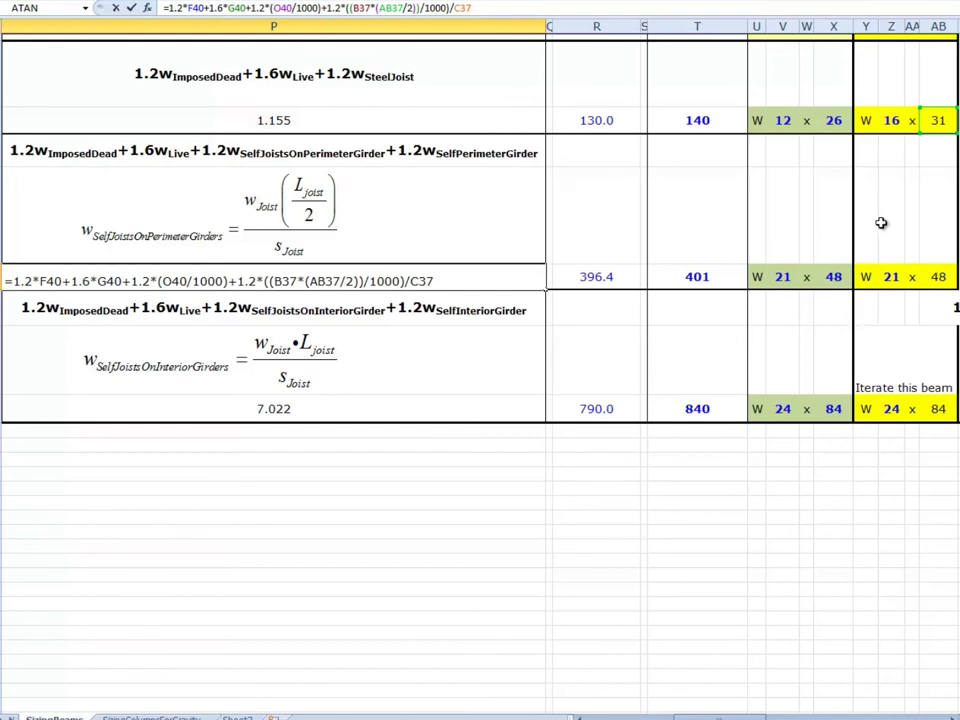
click(943, 121)
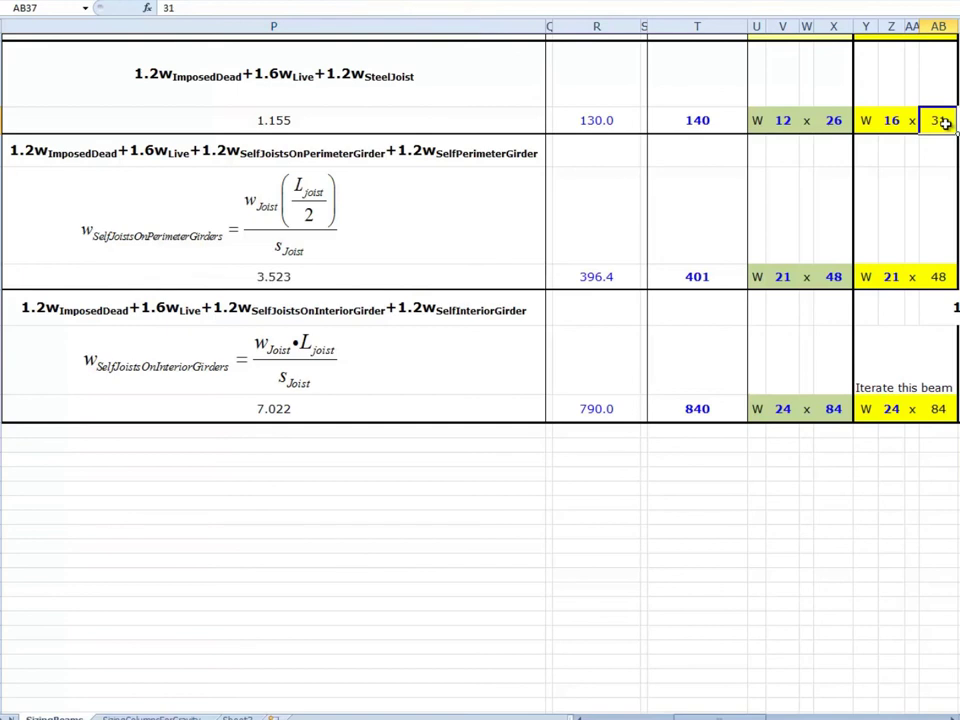
click(343, 277)
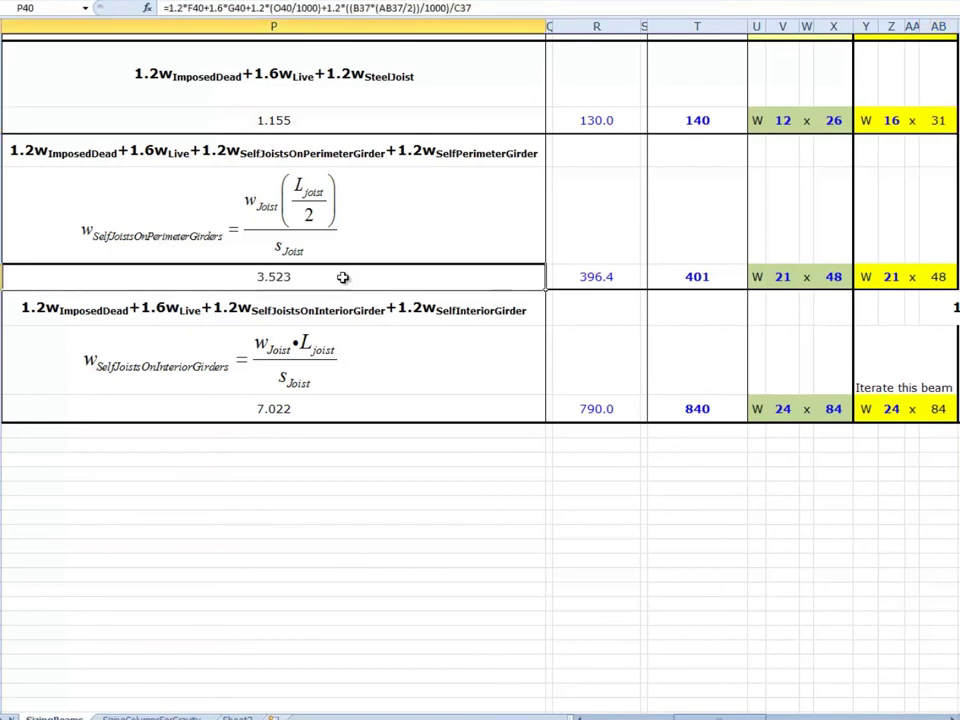
Look up a W-shape in the Zx table for the single-loaded floor girder's required moment in R40, and compare its stiffness and moment selections.
click(620, 283)
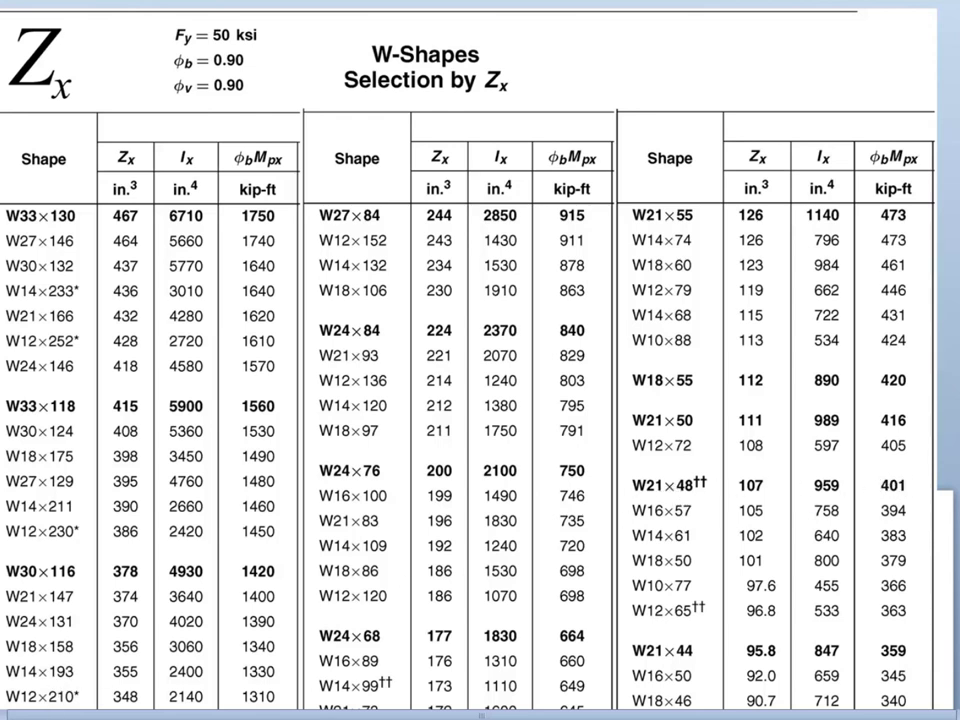
key(alt+Tab)
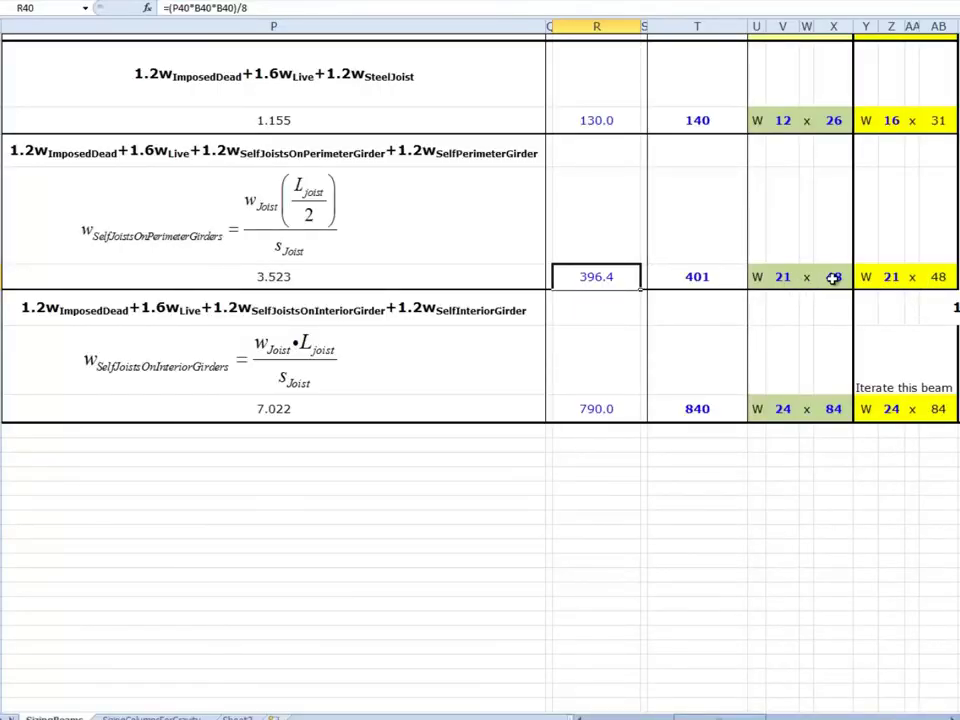
click(690, 277)
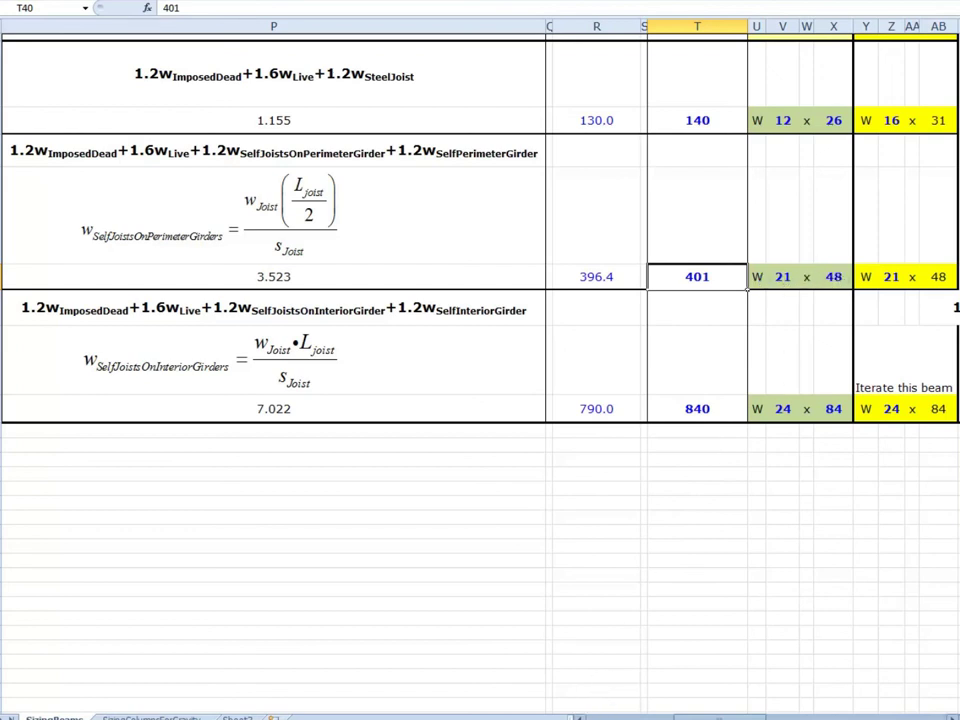
scroll(636, 677, left, 5)
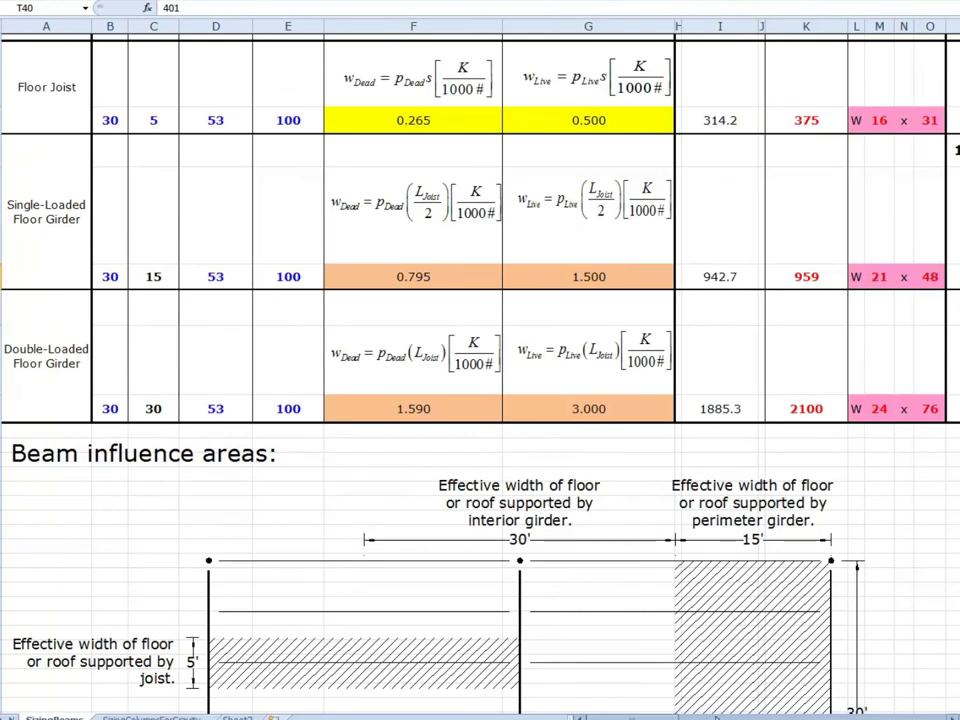
scroll(480, 220, right, 5)
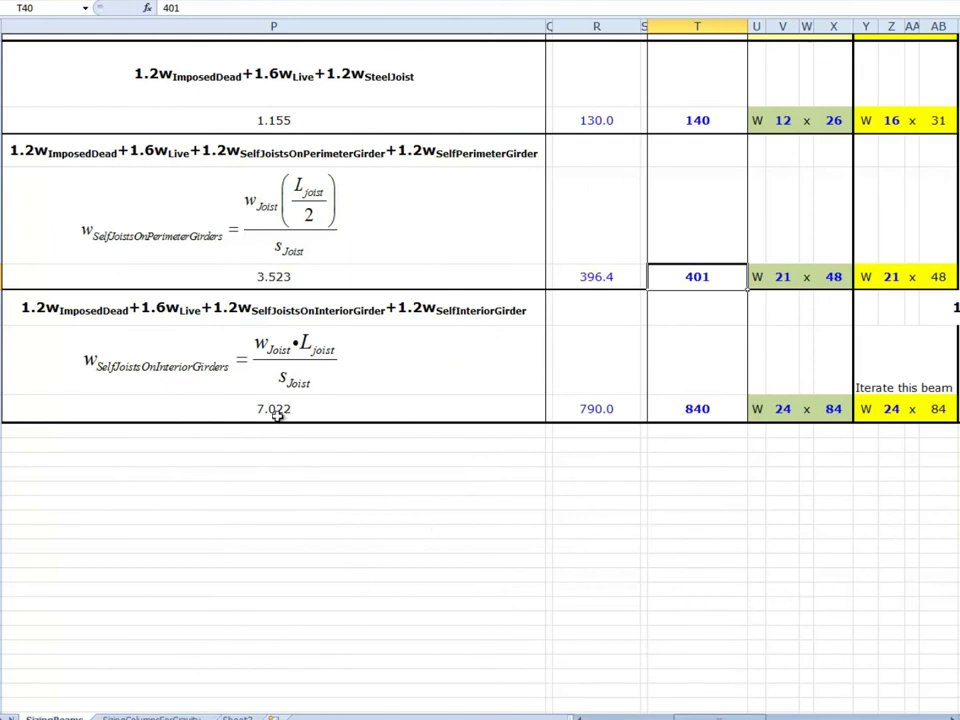
Examine the double-loaded floor girder's formulas in P43 and R43, and look up its required moment in the W-shapes Zx table.
click(609, 409)
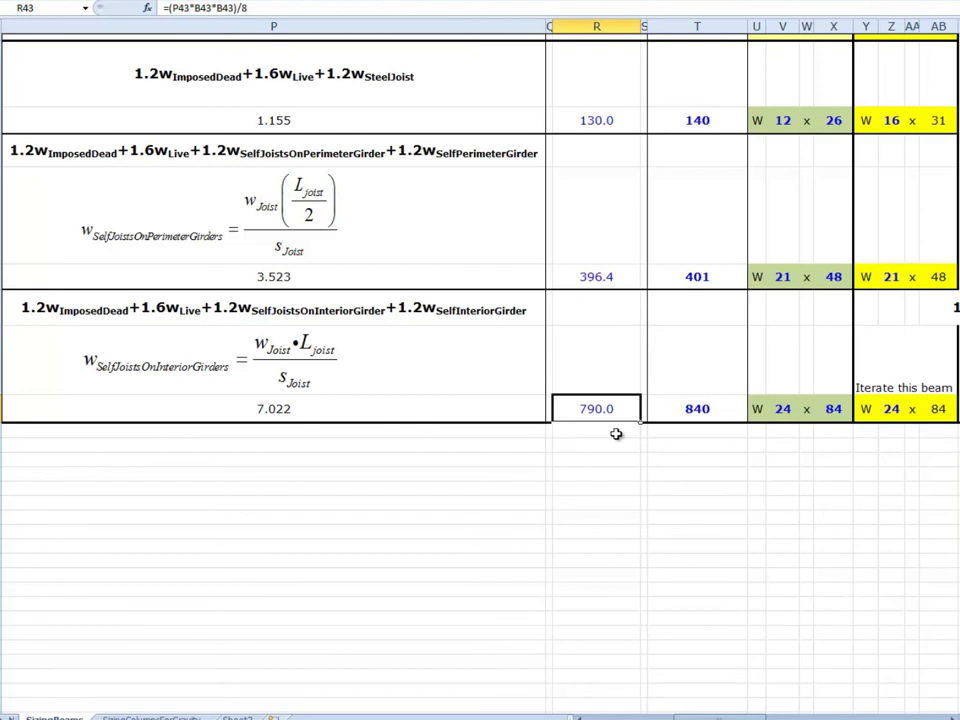
click(274, 410)
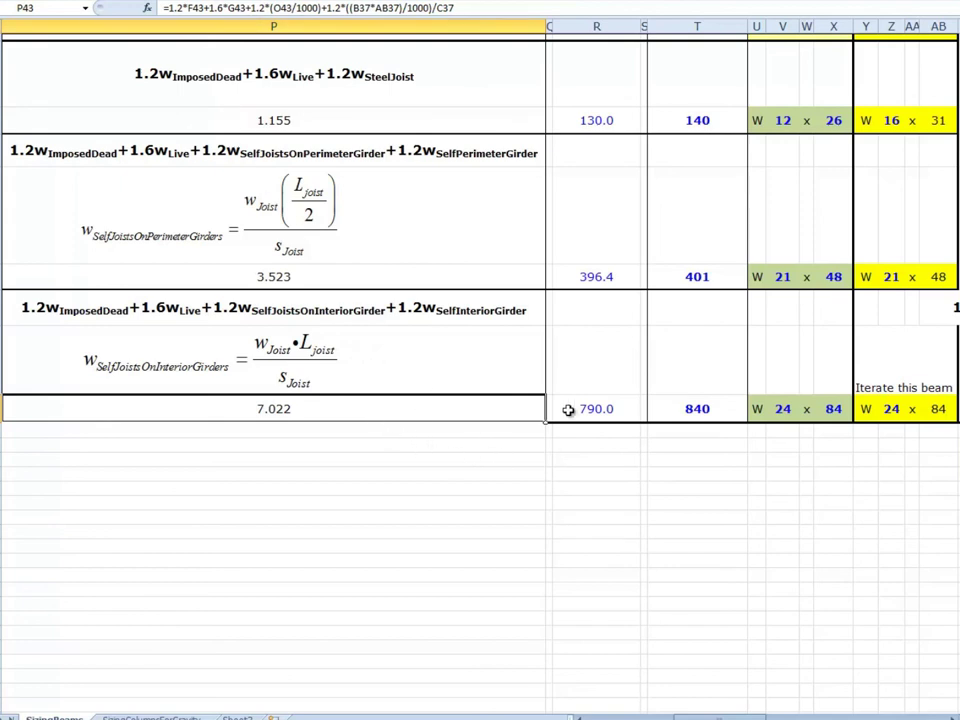
click(614, 409)
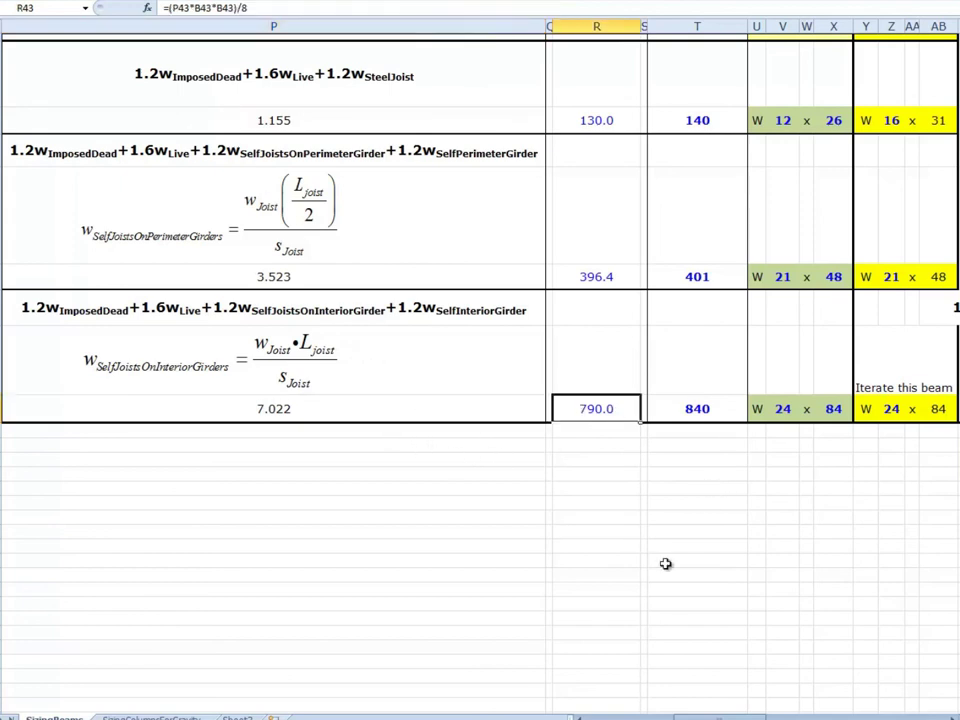
key(alt+Tab)
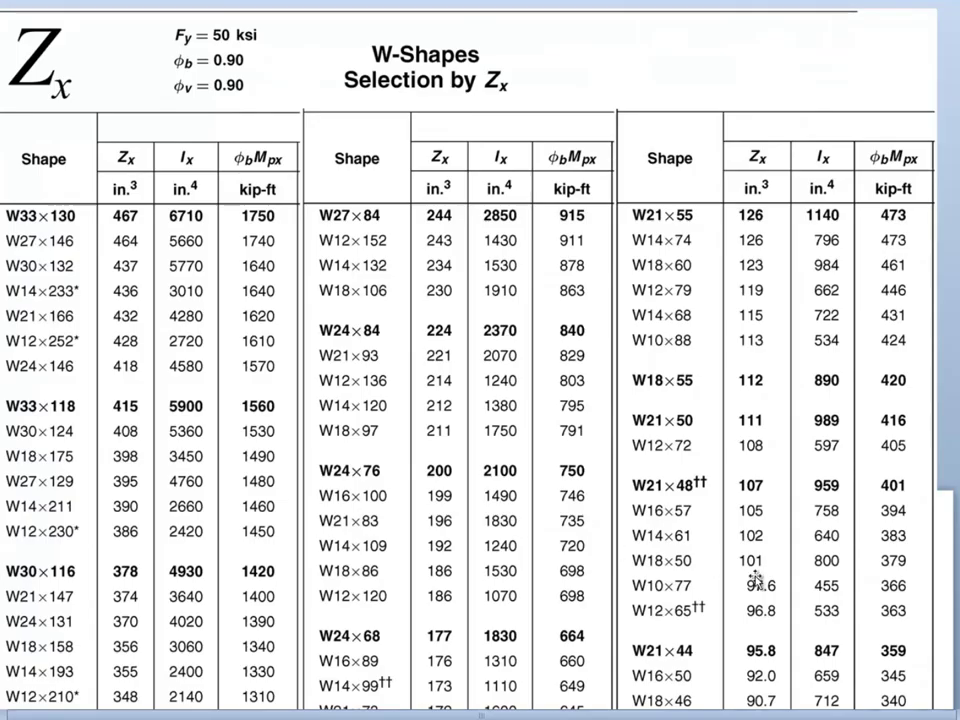